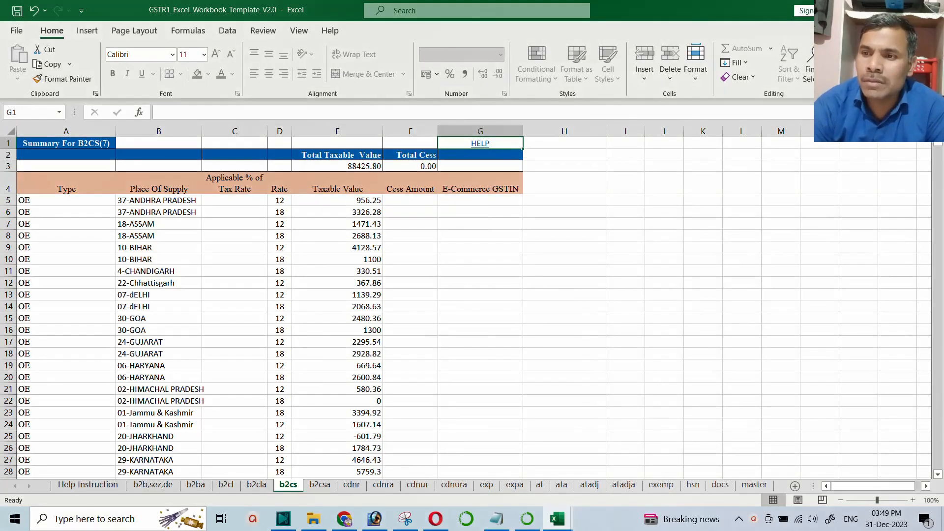
- Minimise the open workbook windows and bring GSTR1_Excel_Workbook_Template_V2.0 back to the front
left_click(873, 10)
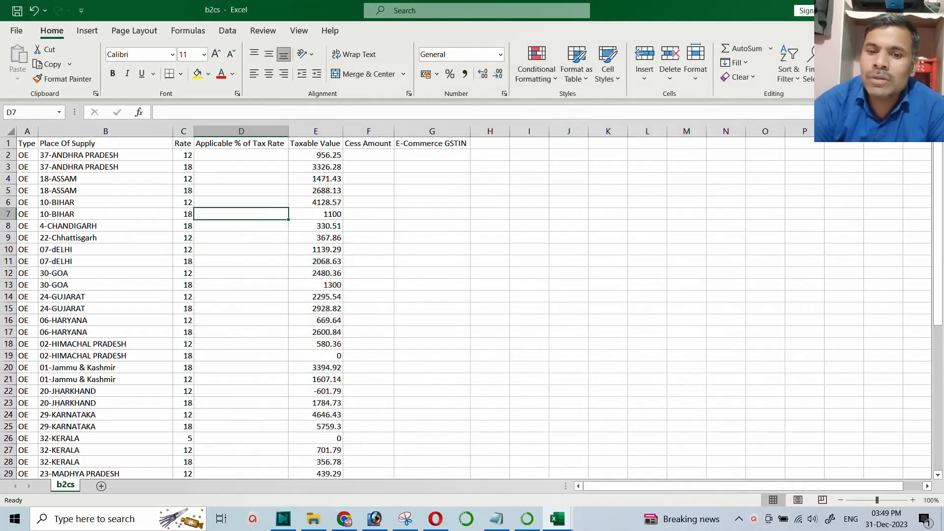
left_click(873, 10)
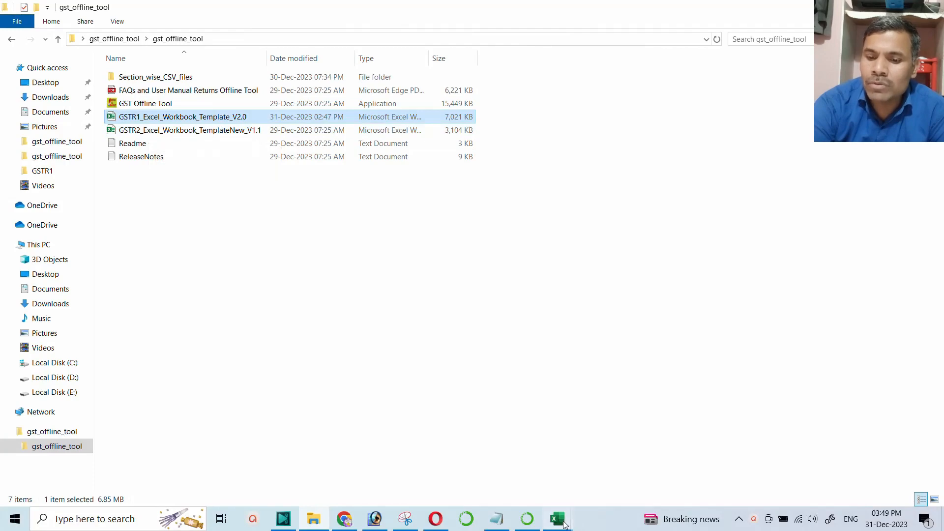
mouse_move(565, 524)
left_click(617, 436)
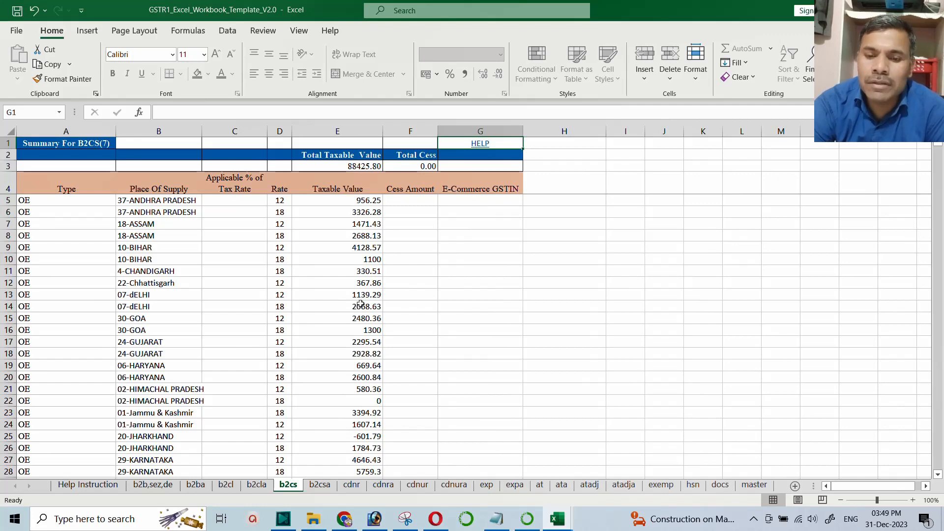
- Review the invoice columns of the b2b,sez,de sheet from the recipient GSTIN onward and open the b2ba sheet
left_click(156, 488)
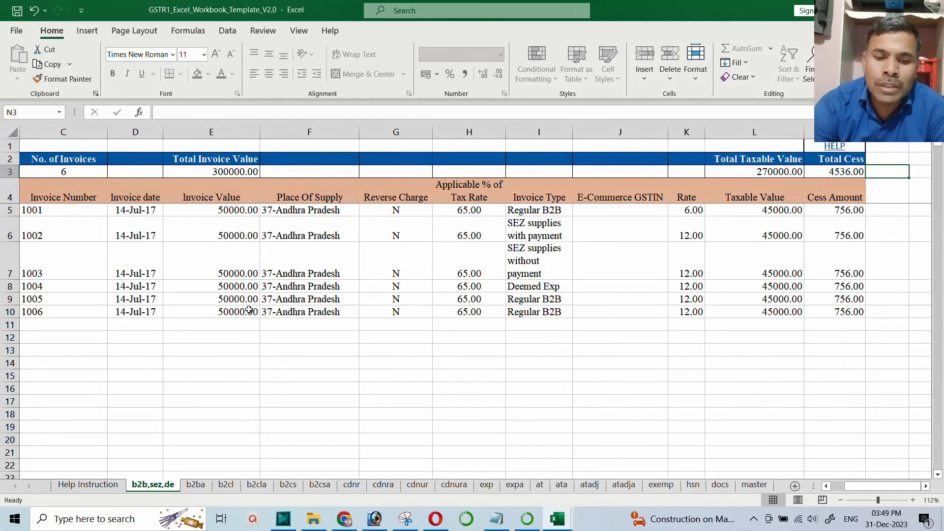
left_click_drag(857, 486, 837, 499)
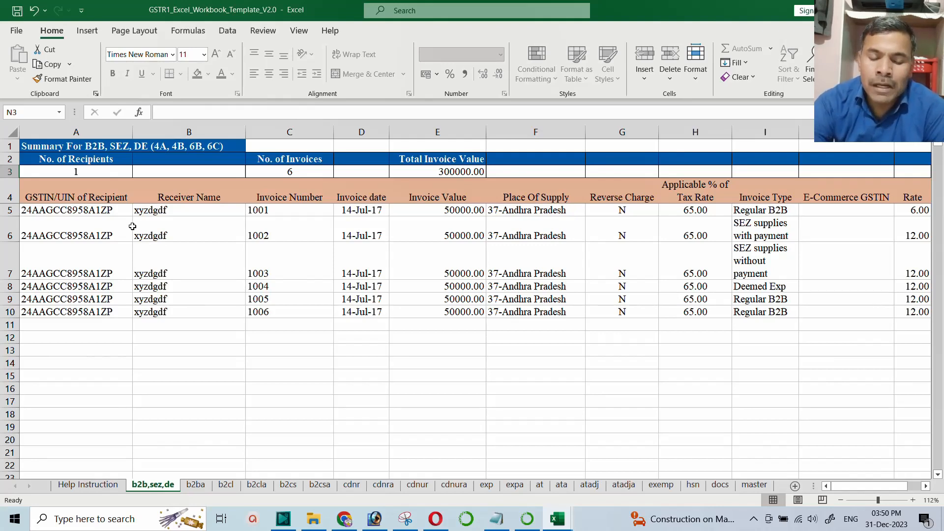
left_click(196, 485)
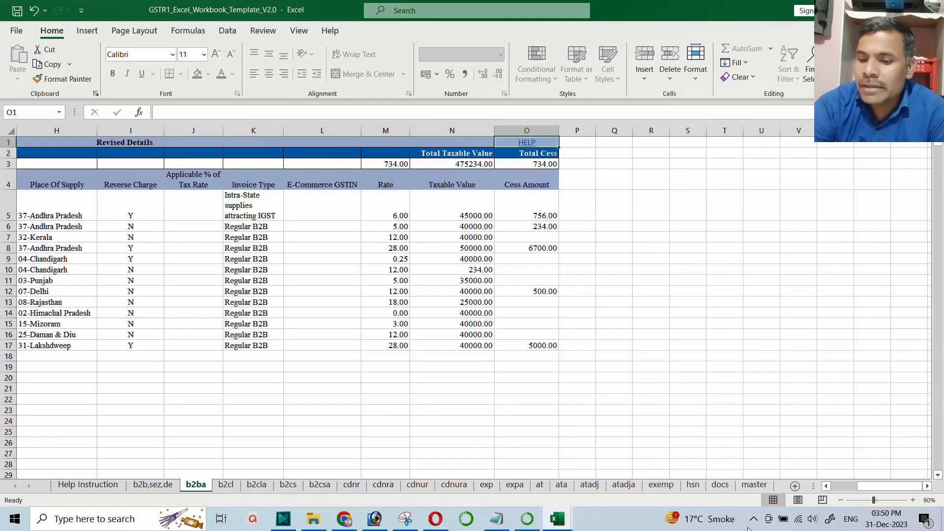
- Examine the Nature of Document options and serial number ranges in the docs sheet, and return to the b2cs sheet
left_click(720, 484)
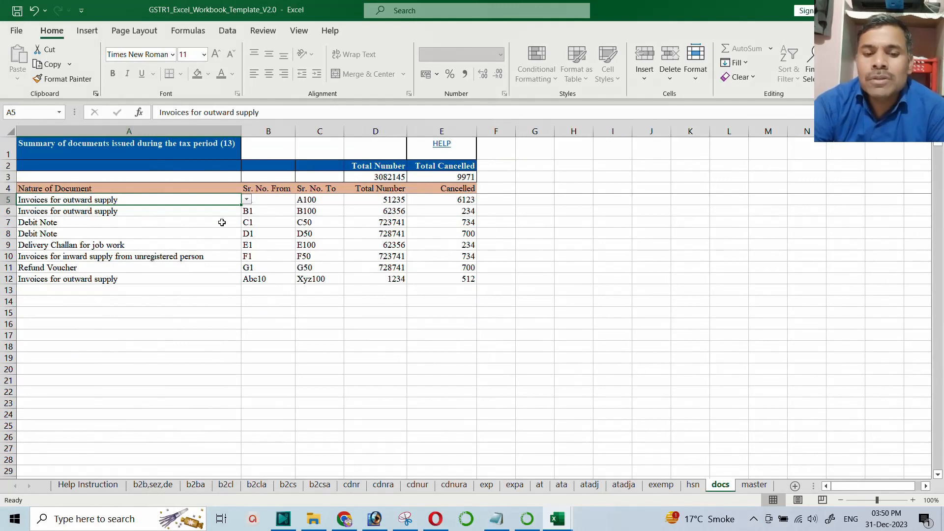
left_click(247, 200)
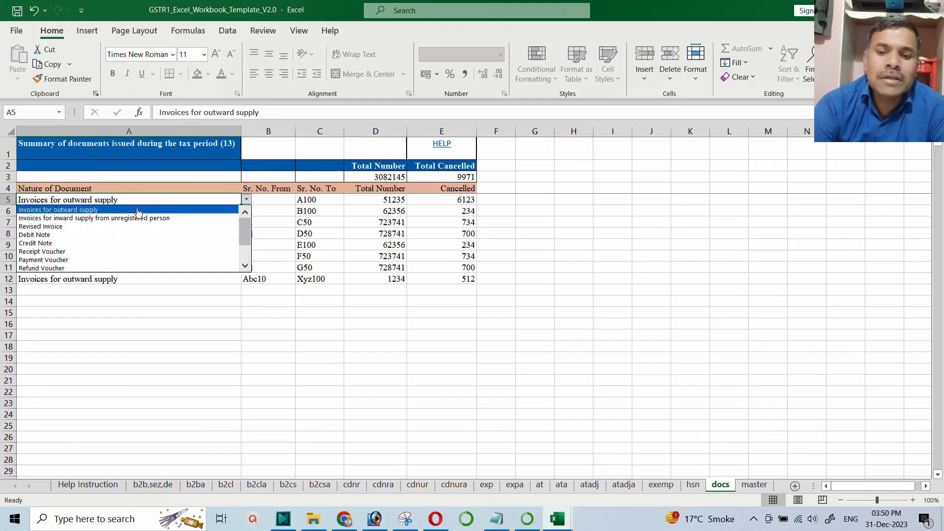
left_click(285, 216)
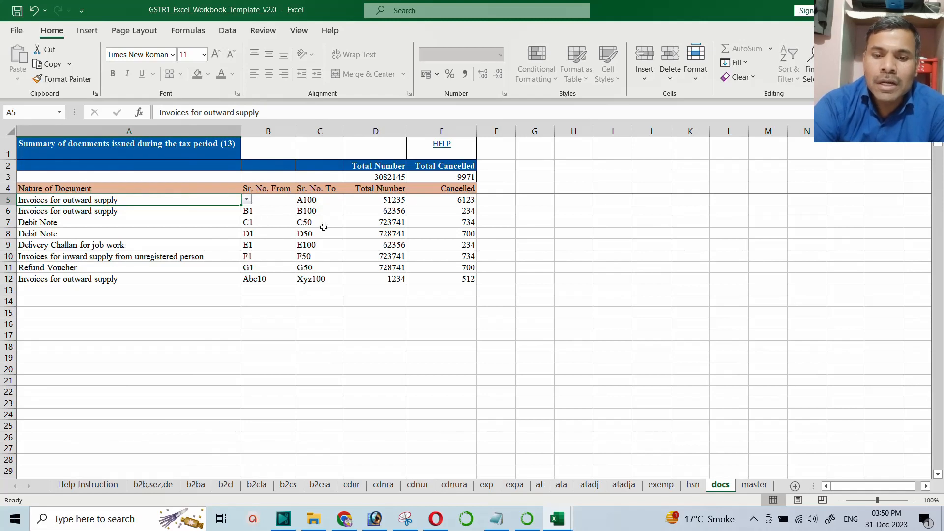
left_click(323, 226)
left_click(287, 220)
left_click(329, 226)
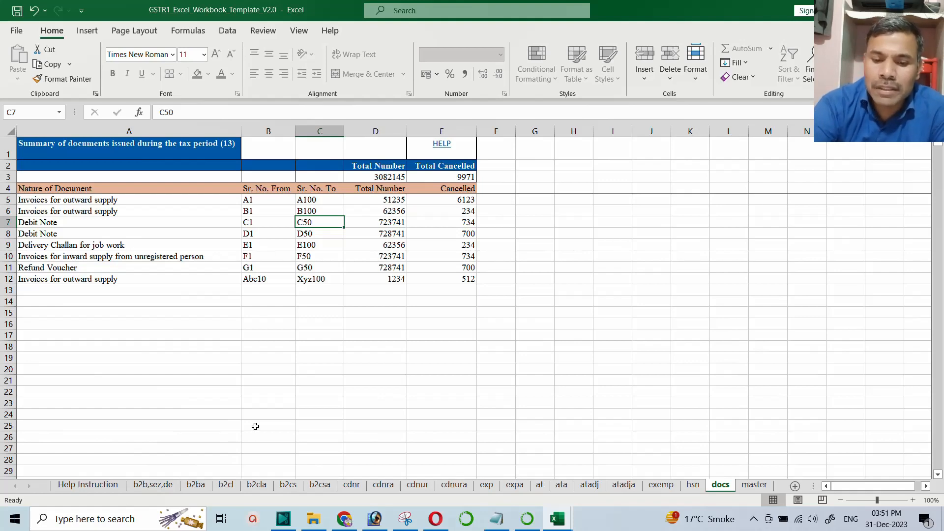
left_click(290, 486)
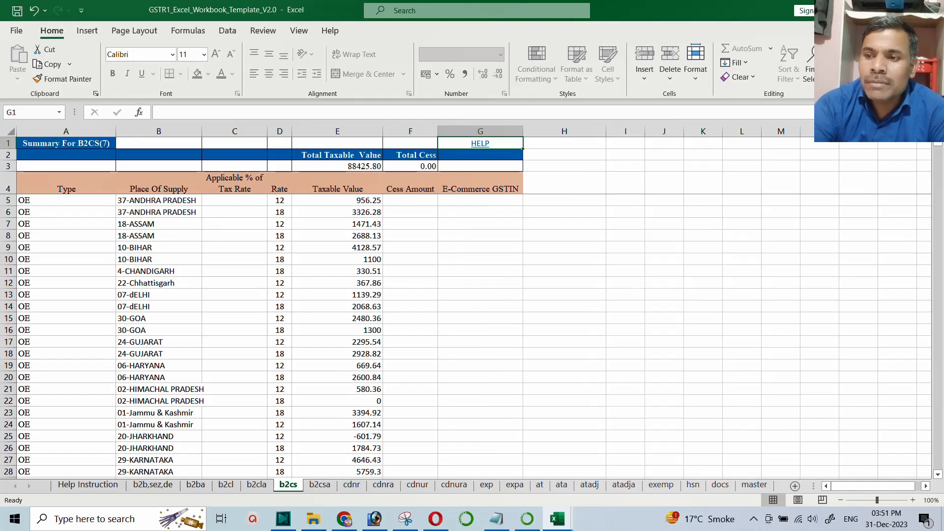
- Switch to File Explorer and locate the b2cs CSV file in the GSTR1 subfolder of Section_wise_CSV_files
key("alt+Tab")
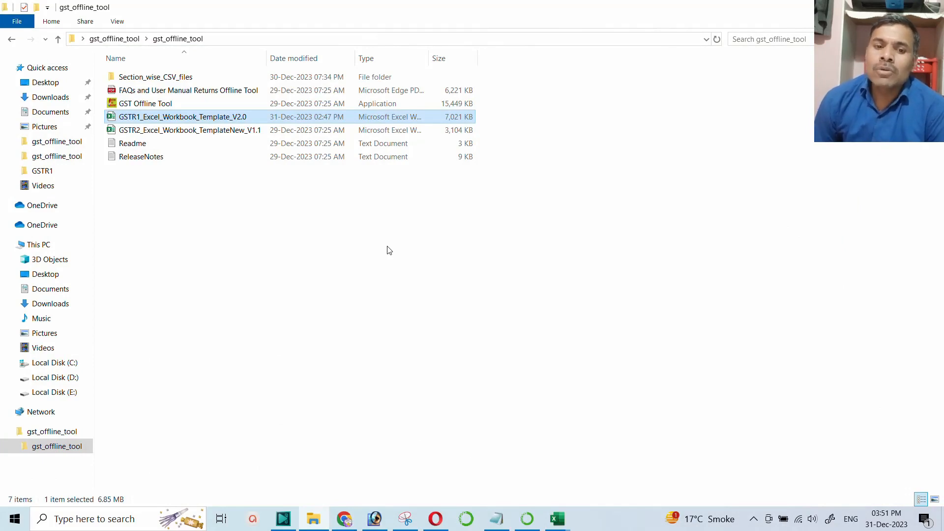
left_click(175, 78)
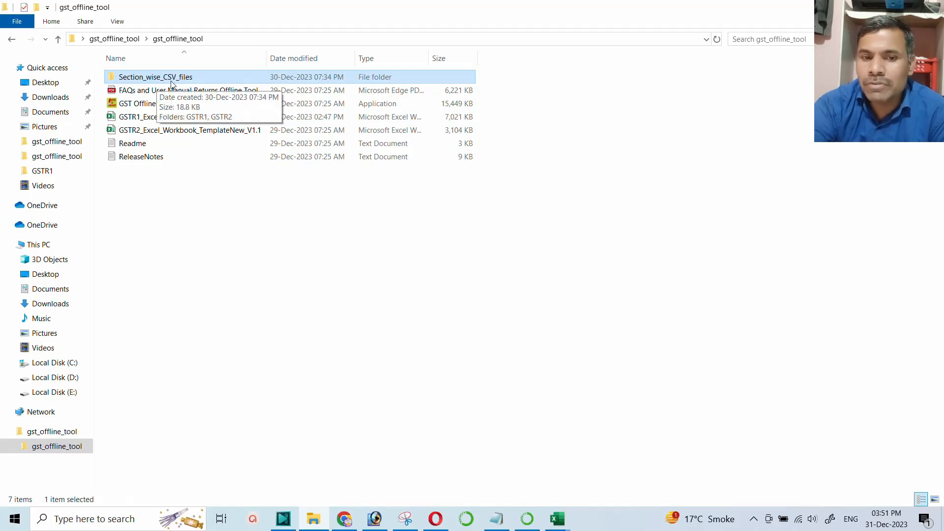
double_click(172, 81)
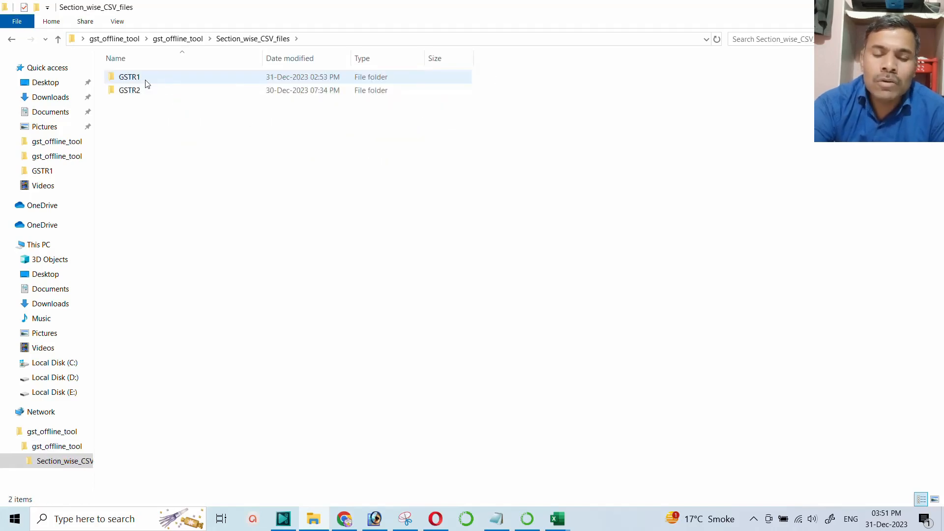
left_click(12, 38)
left_click(162, 130)
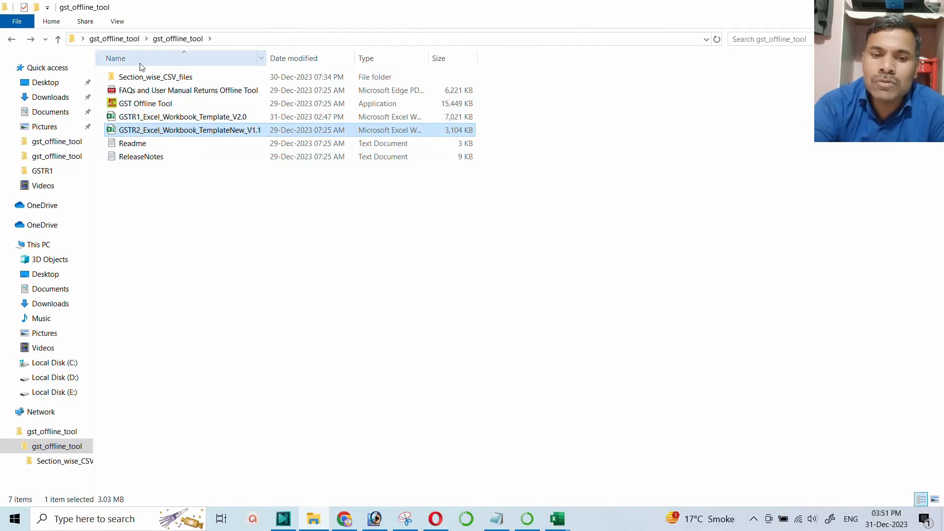
left_click(155, 78)
double_click(156, 79)
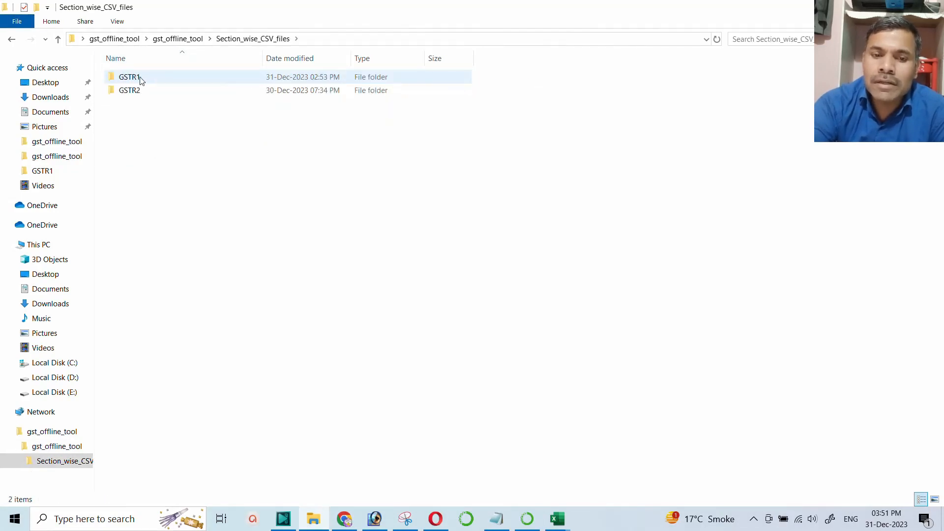
double_click(135, 78)
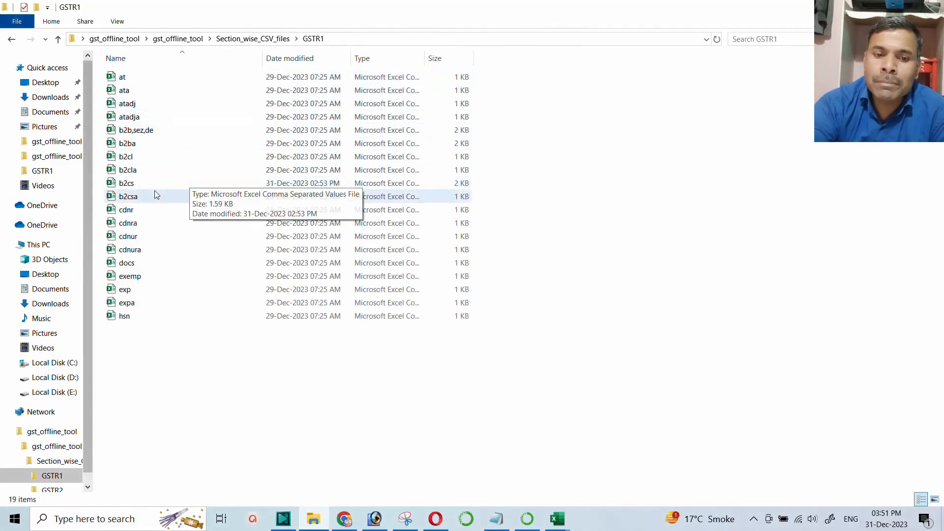
left_click(138, 184)
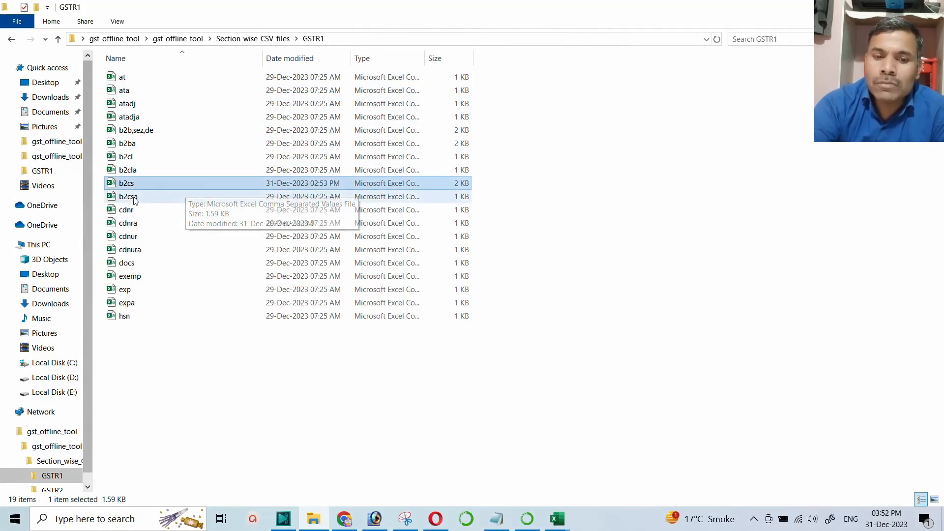
- Switch to the open b2cs CSV in Excel, check its type and place-of-supply entries, and close it with its changes saved
left_click(873, 7)
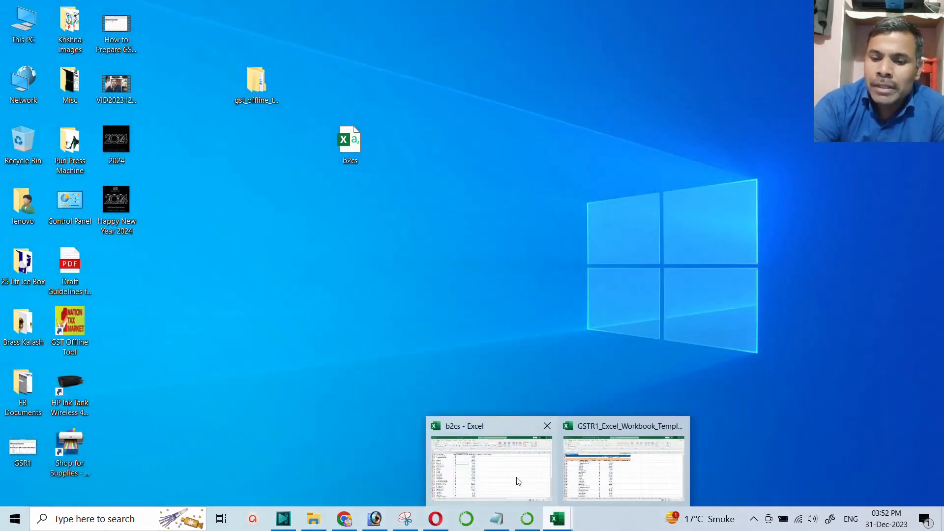
key("alt+Tab")
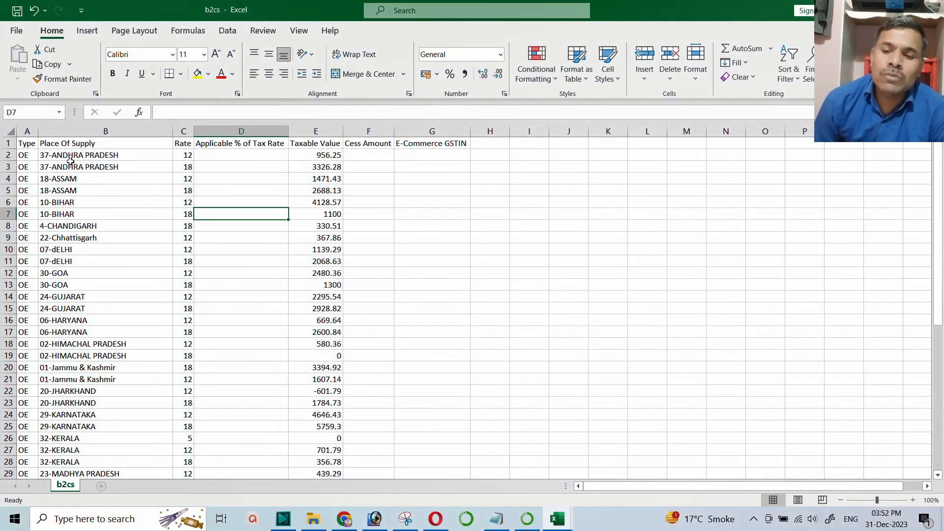
left_click(30, 153)
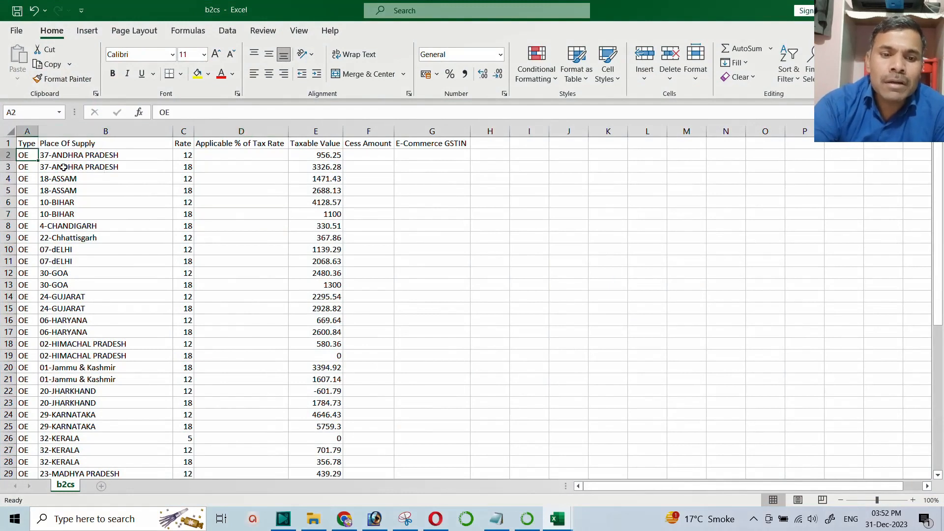
left_click(95, 153)
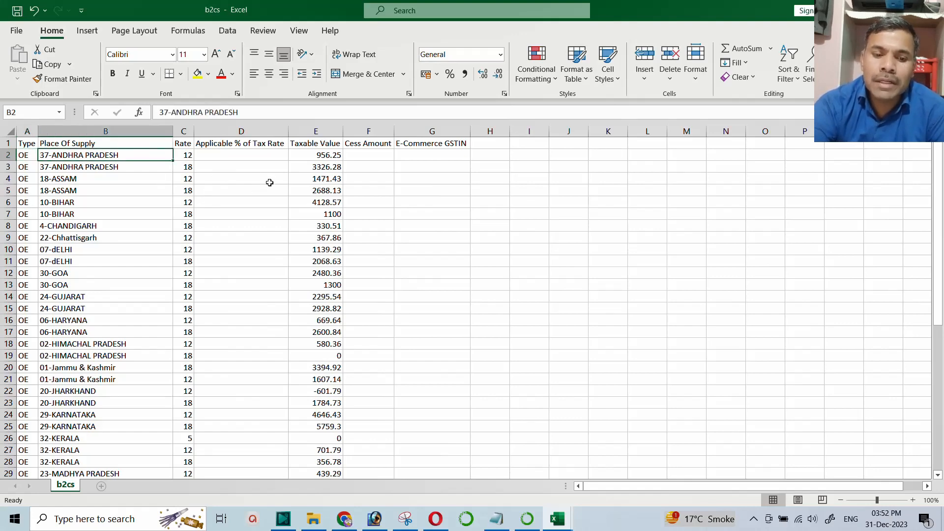
scroll(200, 236, "down", 5)
scroll(200, 236, "down", 4)
scroll(199, 236, "up", 9)
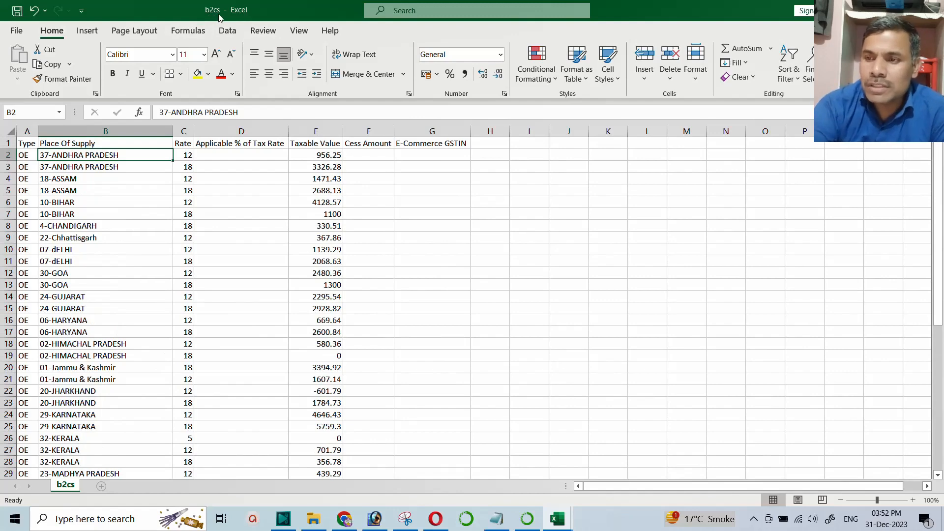
left_click(932, 10)
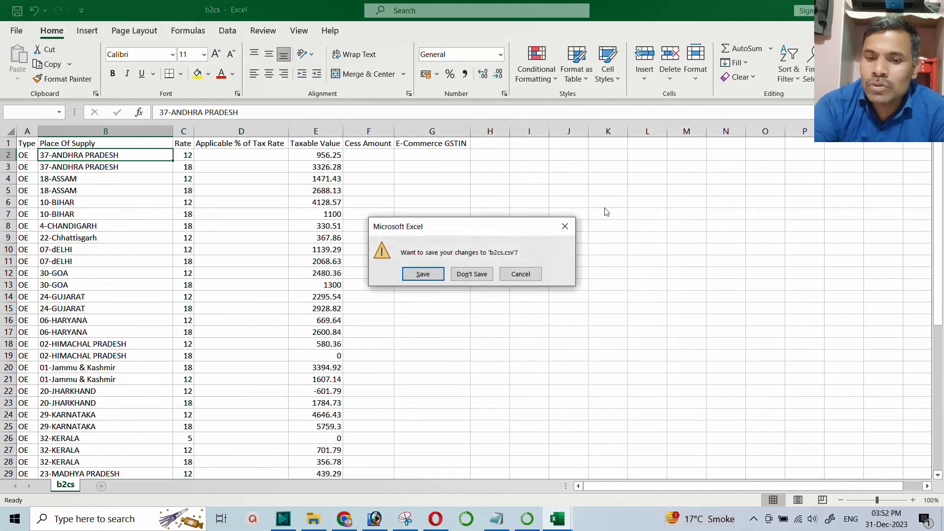
left_click(435, 276)
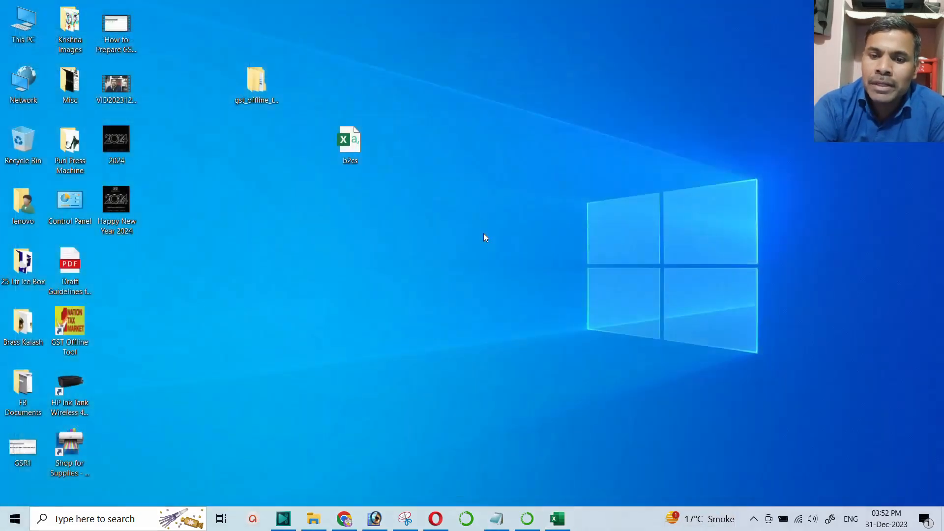
- Switch to Chrome, open the File Returns page from the GST portal dashboard, and minimise the browser
left_click(343, 520)
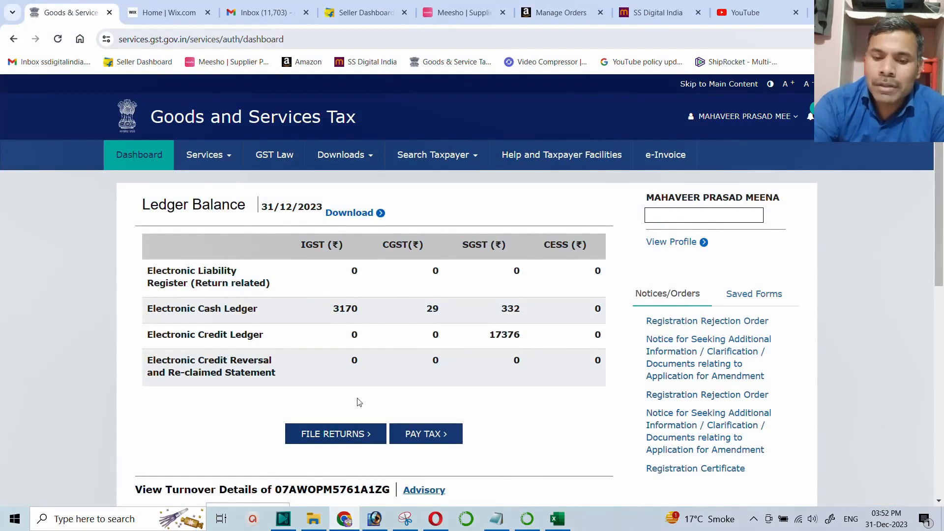
left_click(323, 437)
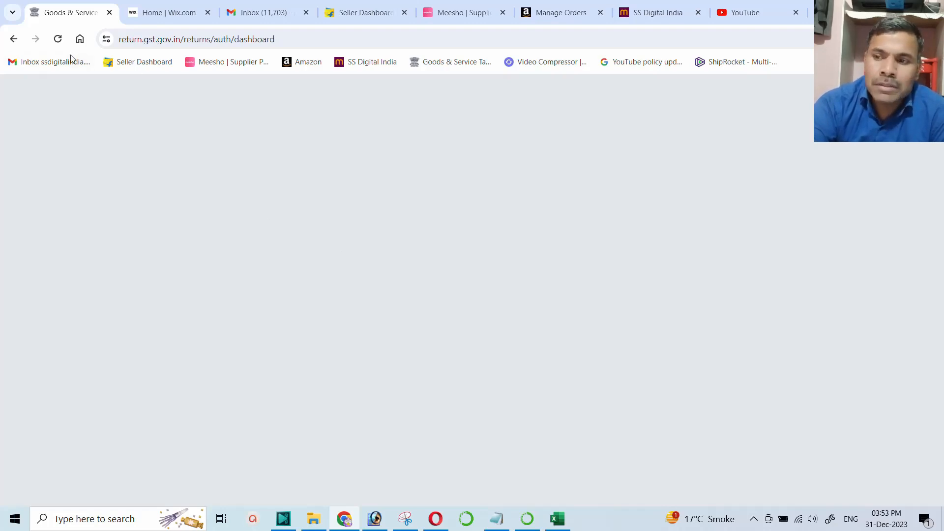
left_click(874, 10)
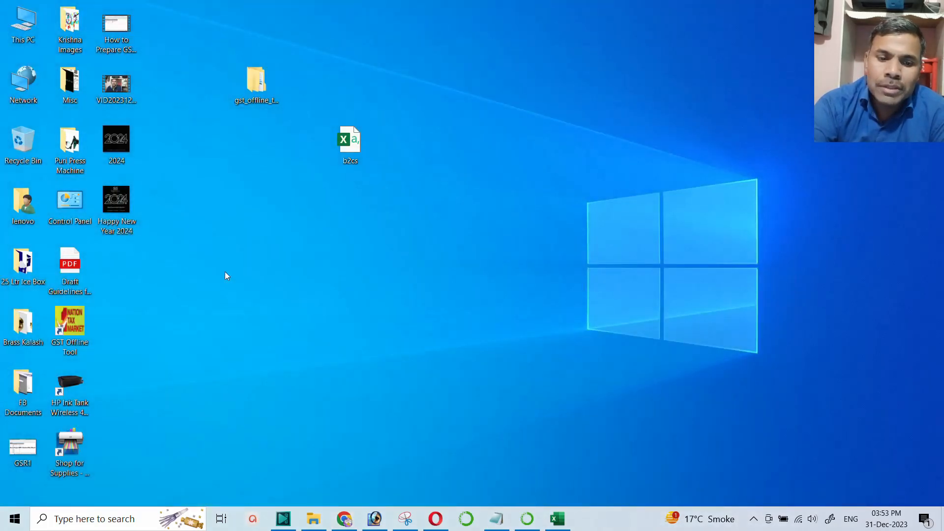
- Launch the GST Offline Tool from the desktop and start a new return upload with GSTR-1/IFF as the statement type
double_click(71, 323)
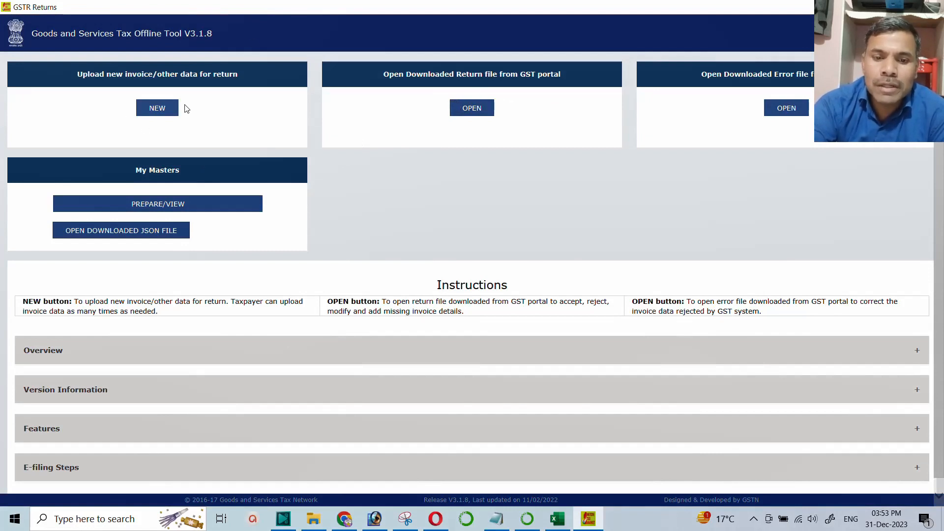
left_click(156, 114)
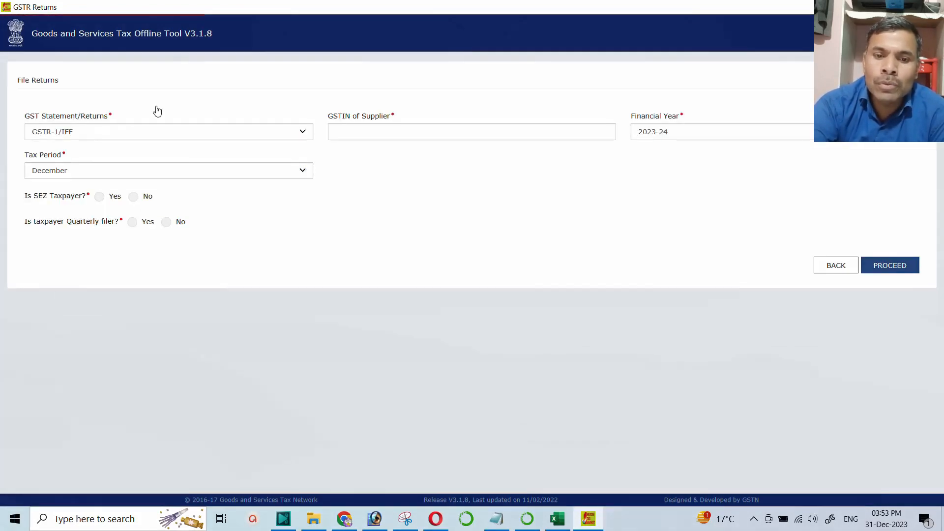
left_click(127, 140)
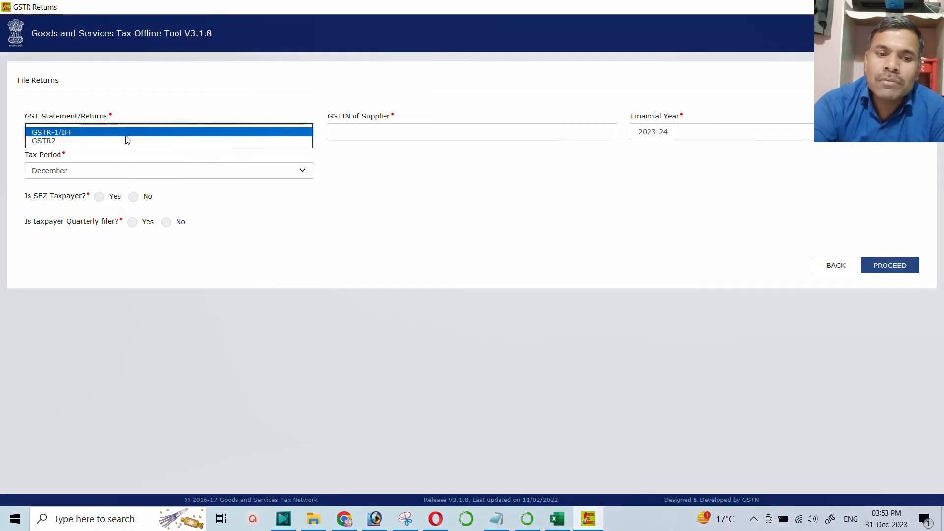
left_click(127, 141)
- Fill in the supplier's GSTIN, keep financial year 2023-24, answer No to the SEZ, quarterly filer and 5CR turnover questions, and submit the details
left_click(409, 134)
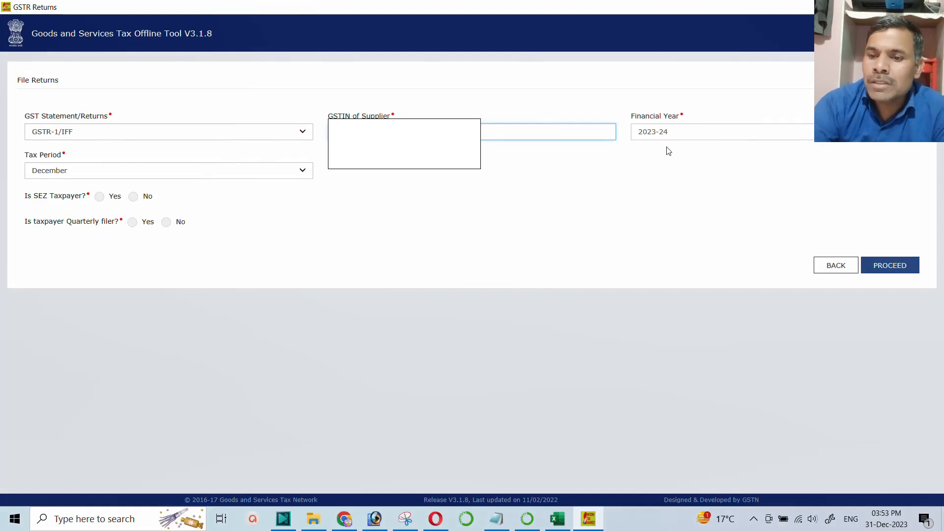
left_click(663, 132)
left_click(663, 133)
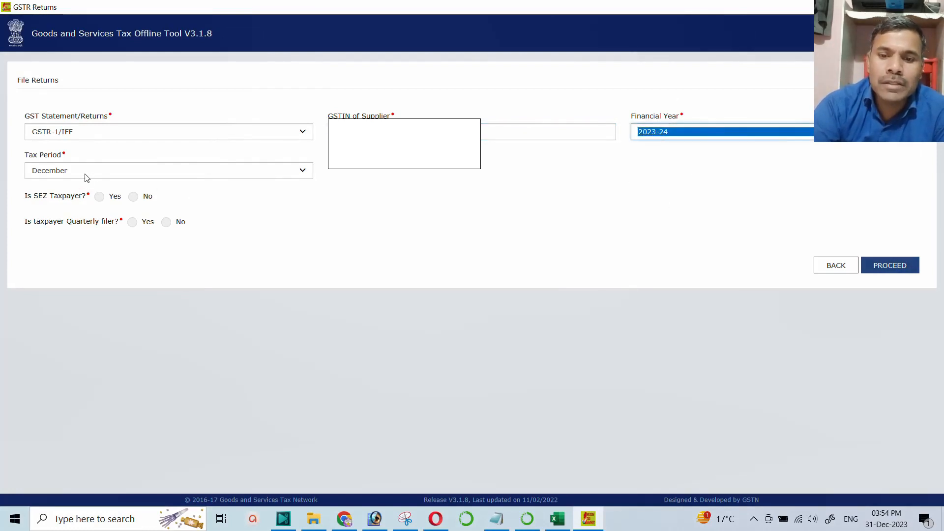
left_click(133, 197)
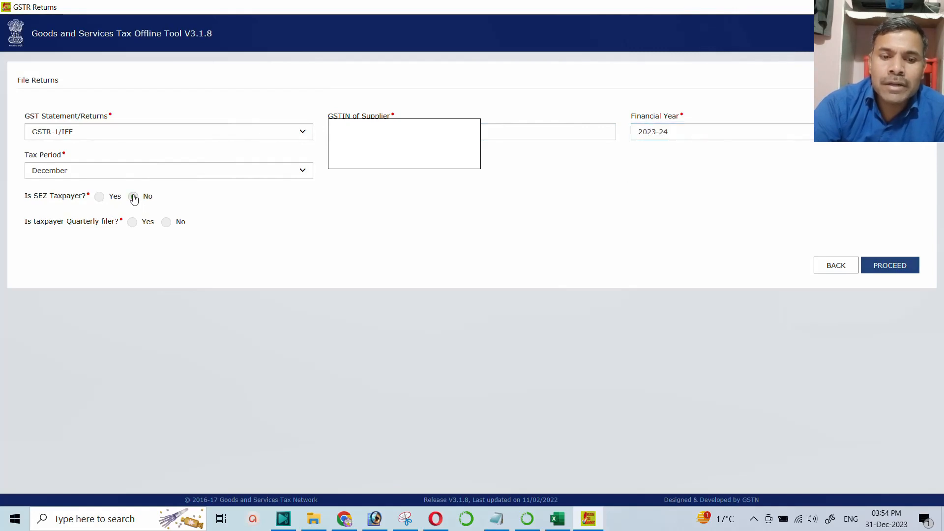
left_click(167, 224)
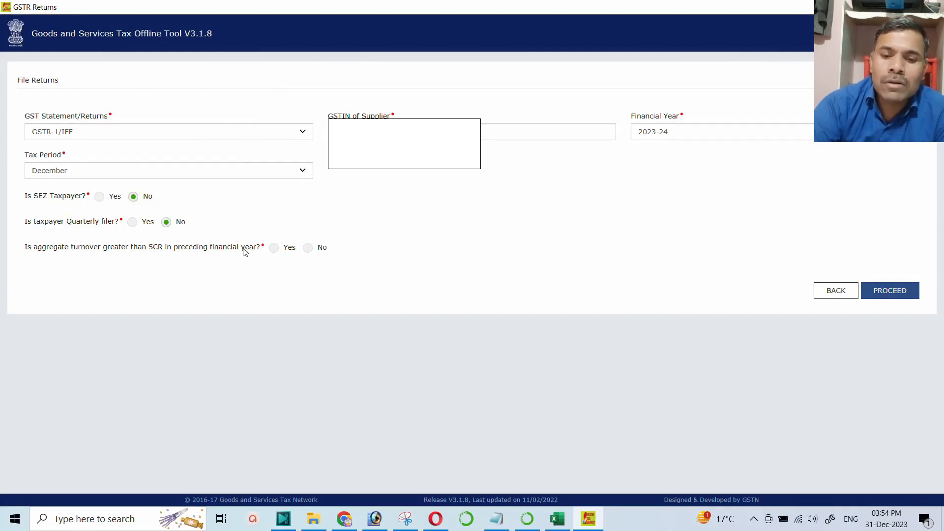
left_click(308, 249)
left_click(887, 293)
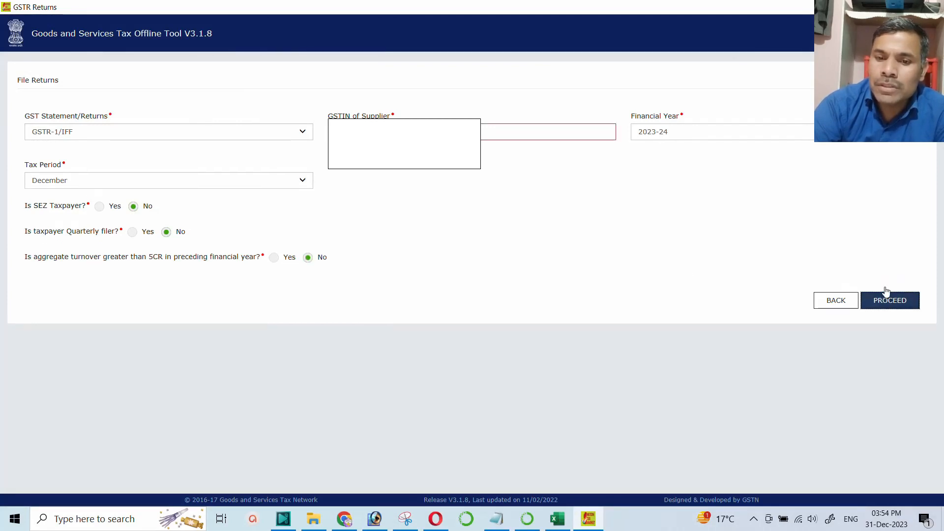
- Switch to Chrome, reload the GST portal's File Returns page, and copy the taxpayer's GSTIN from the page header
left_click(457, 132)
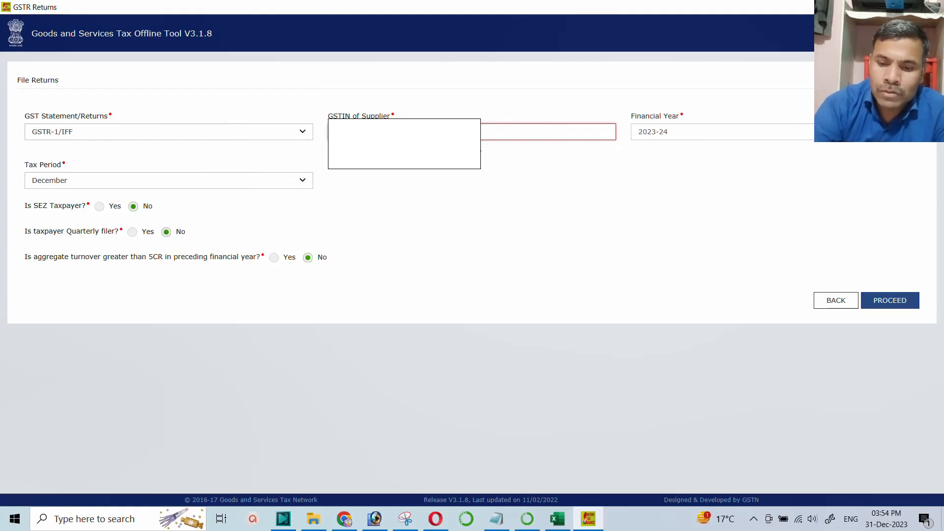
left_click(346, 520)
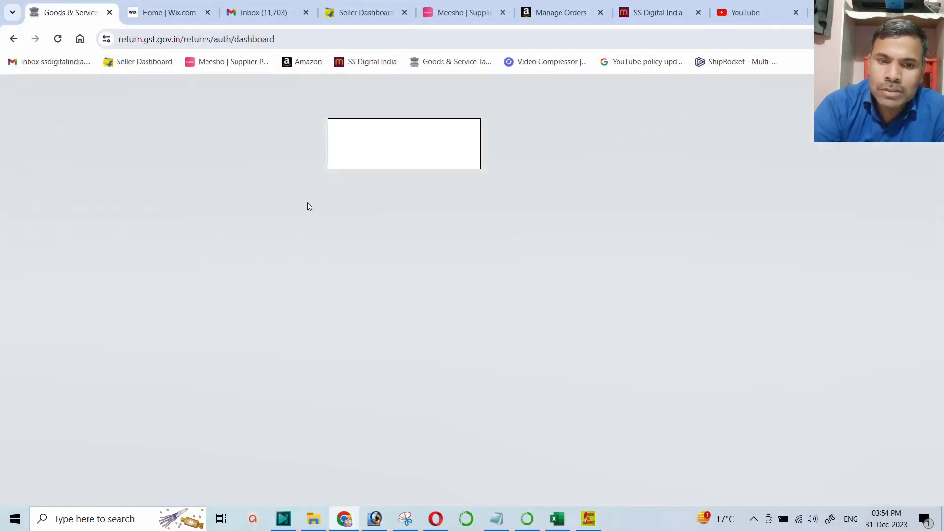
left_click(57, 39)
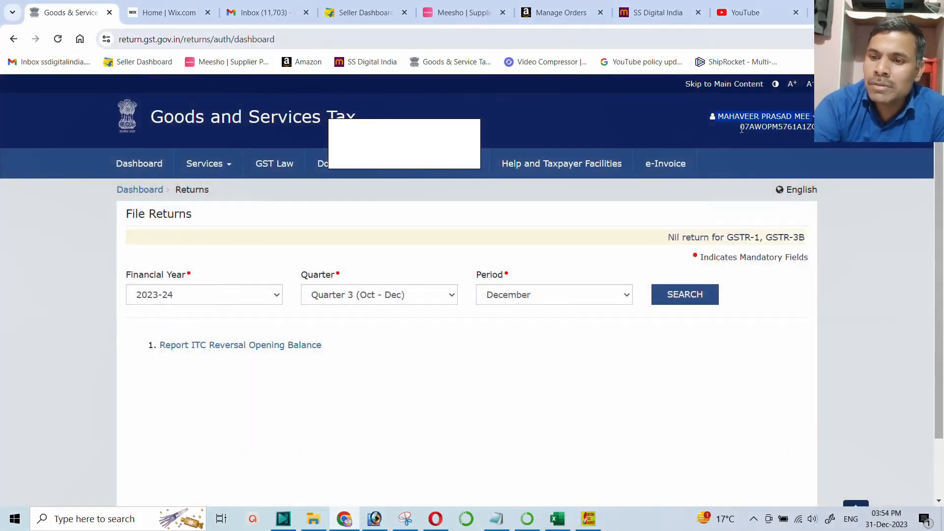
left_click_drag(741, 128, 810, 129)
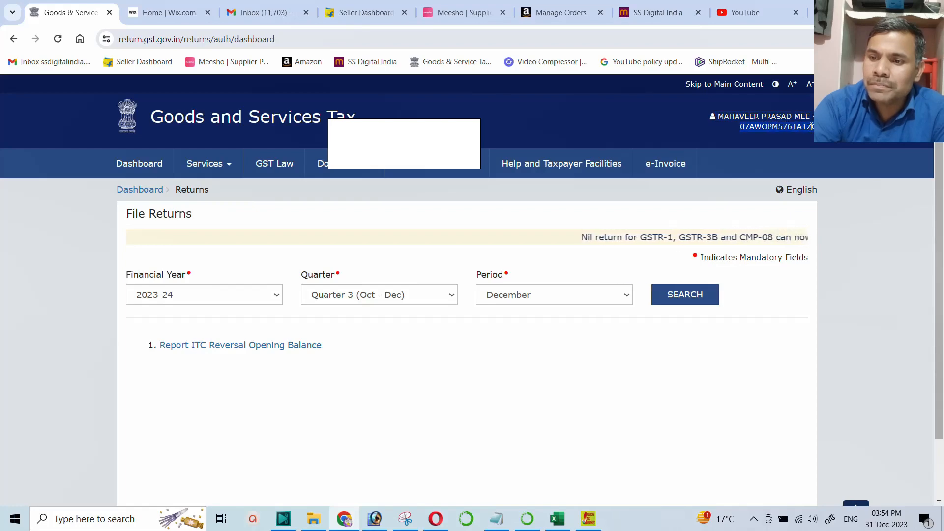
right_click(809, 129)
left_click(706, 142)
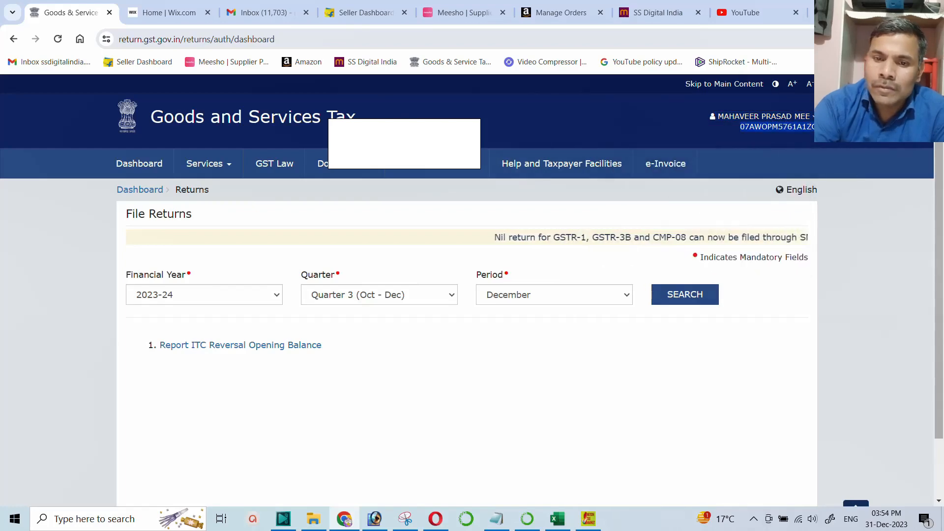
- Switch back to the GST Offline Tool, replace the supplier's GSTIN with the copied one, and proceed by confirming the return details
key("alt+Tab")
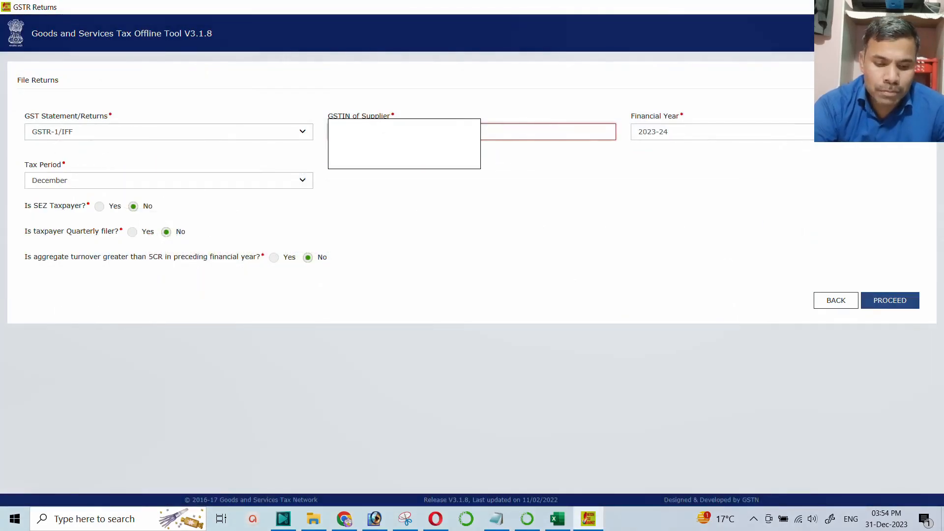
left_click(880, 300)
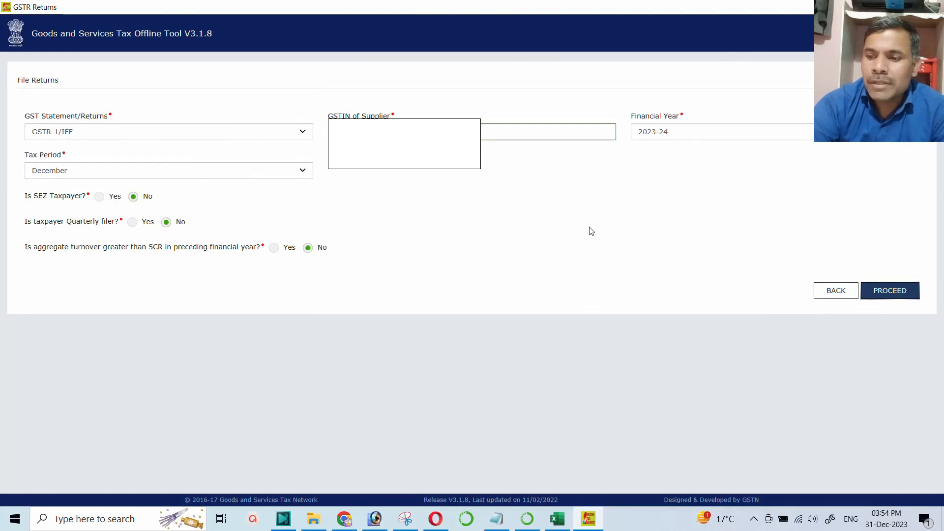
left_click(890, 291)
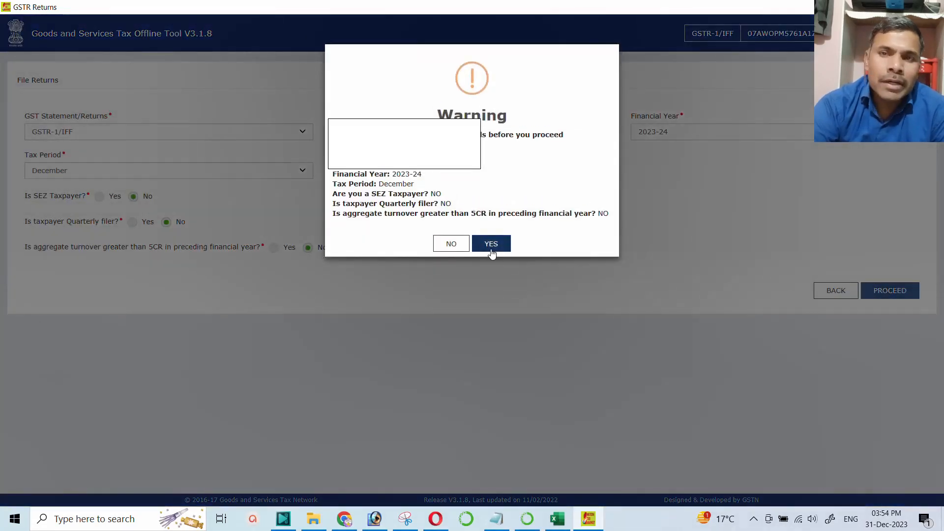
left_click(489, 246)
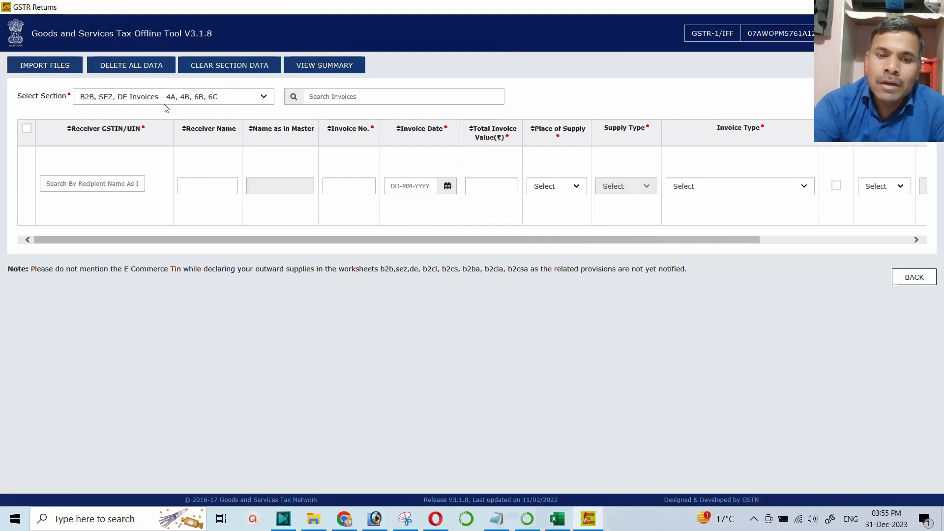
- Show the B2C(Small) Details - 7 section and open the file import page with that same section selected for single-section import
left_click(109, 101)
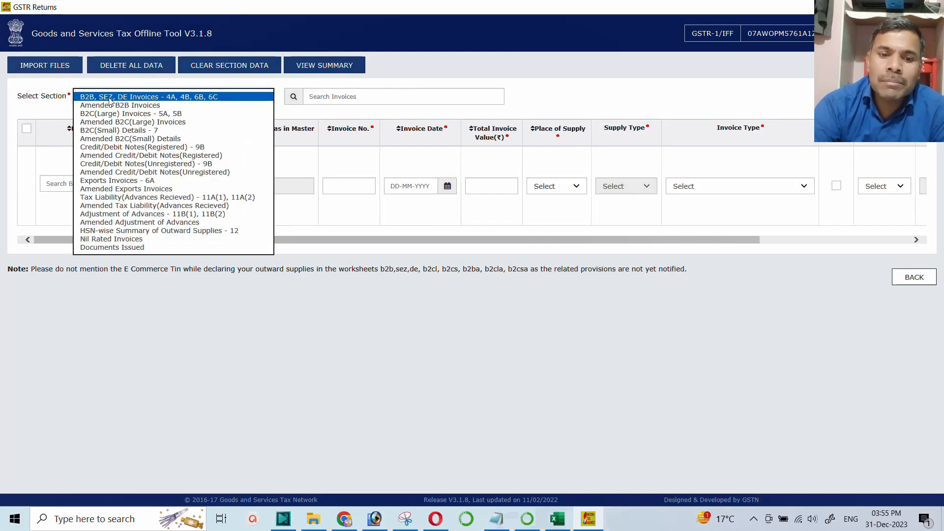
left_click(110, 130)
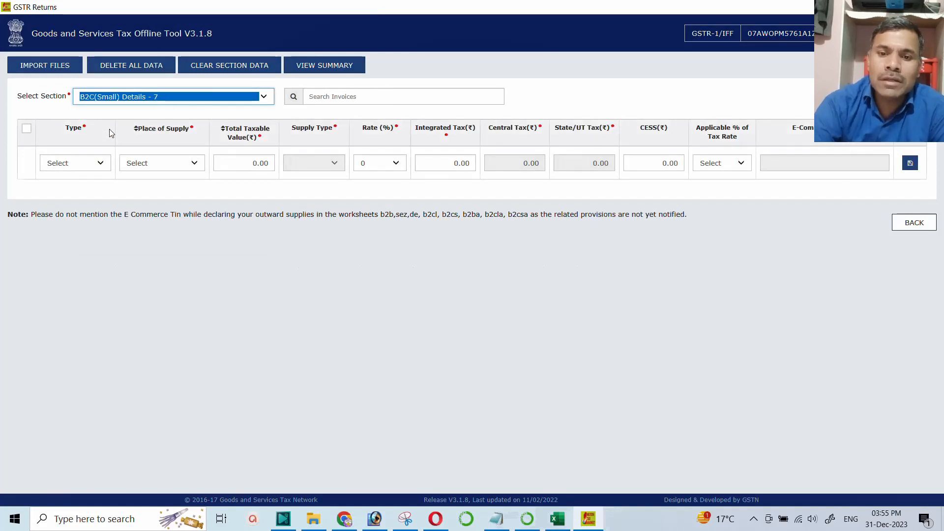
left_click(46, 67)
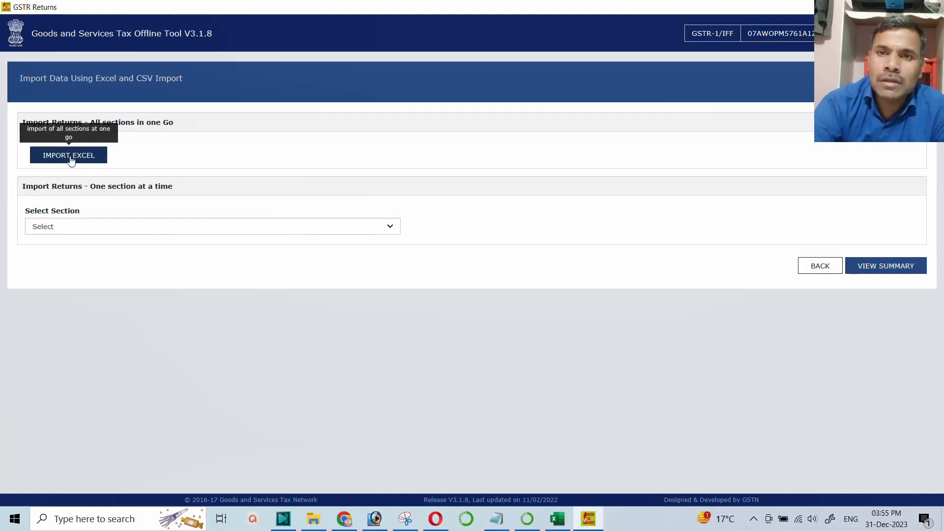
left_click(79, 227)
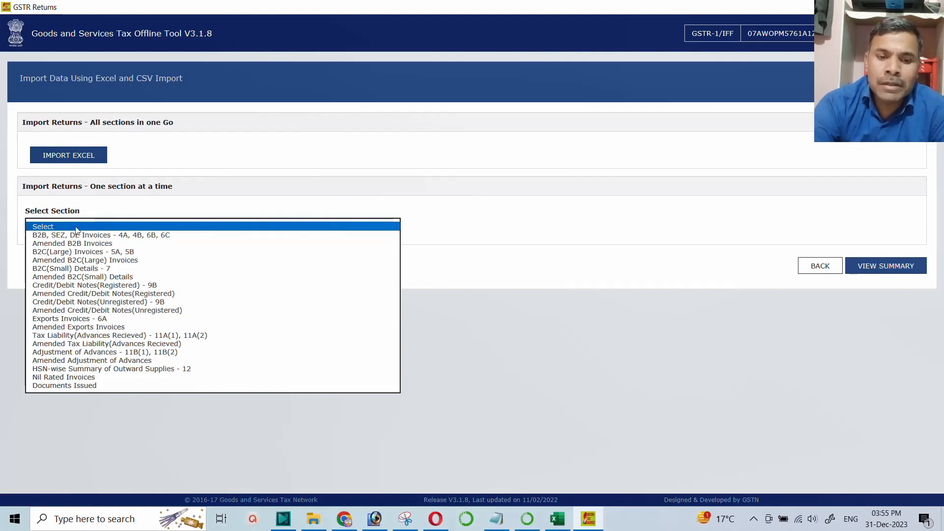
left_click(63, 269)
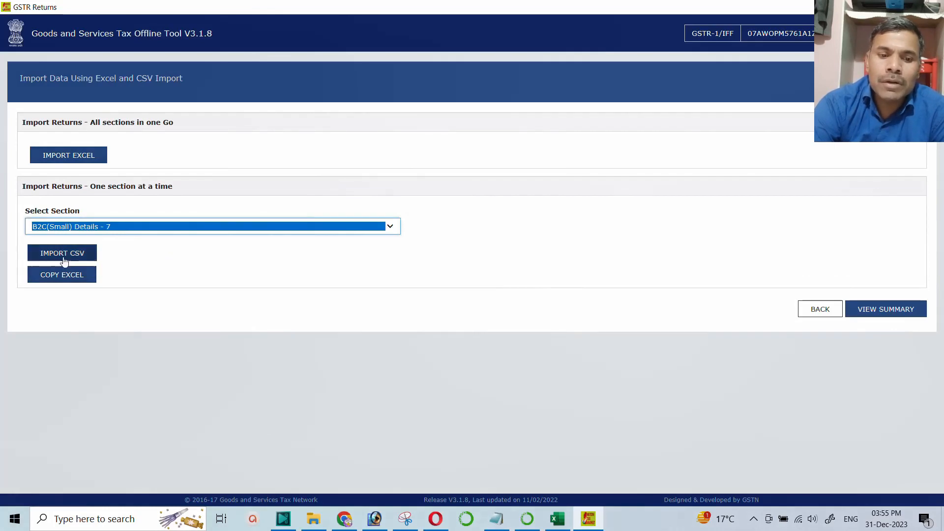
- Import the b2cs CSV file from the Desktop into the selected section and confirm saving the data
left_click(64, 261)
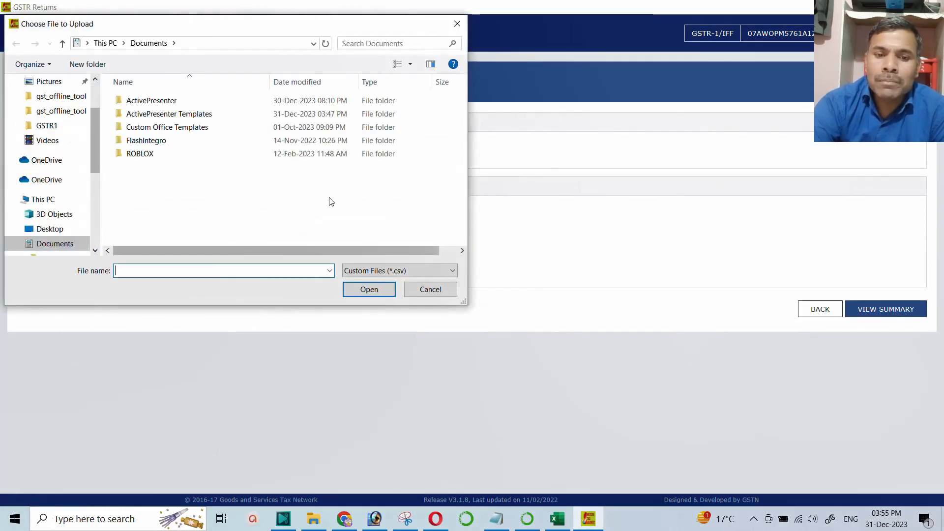
scroll(93, 151, "up", 3)
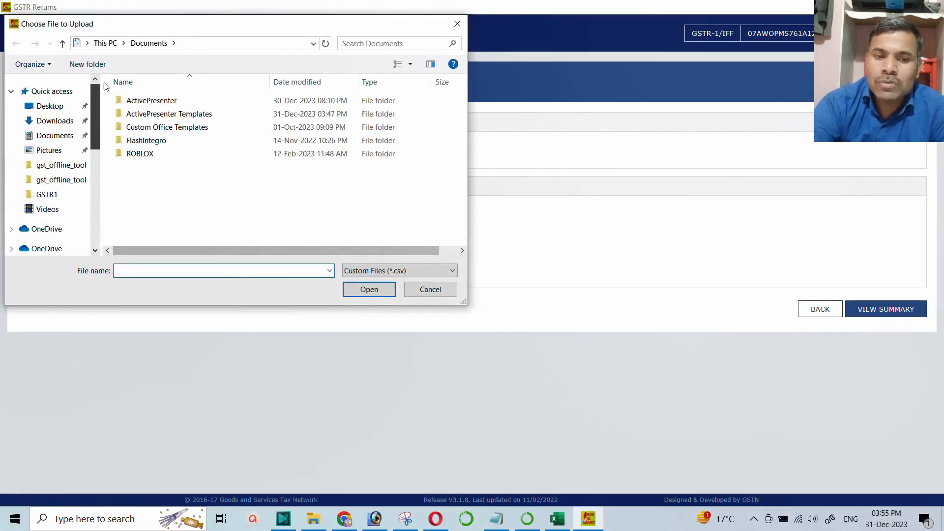
left_click(54, 105)
left_click(283, 182)
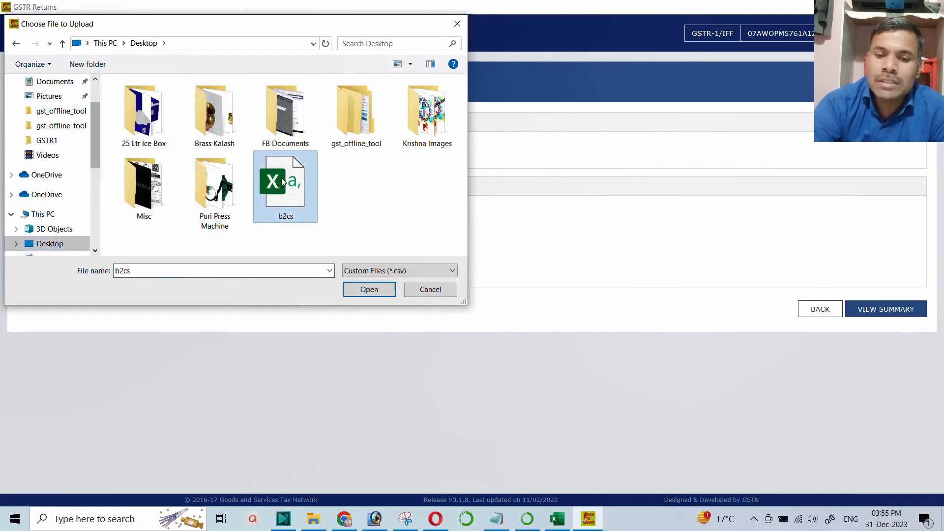
left_click(367, 289)
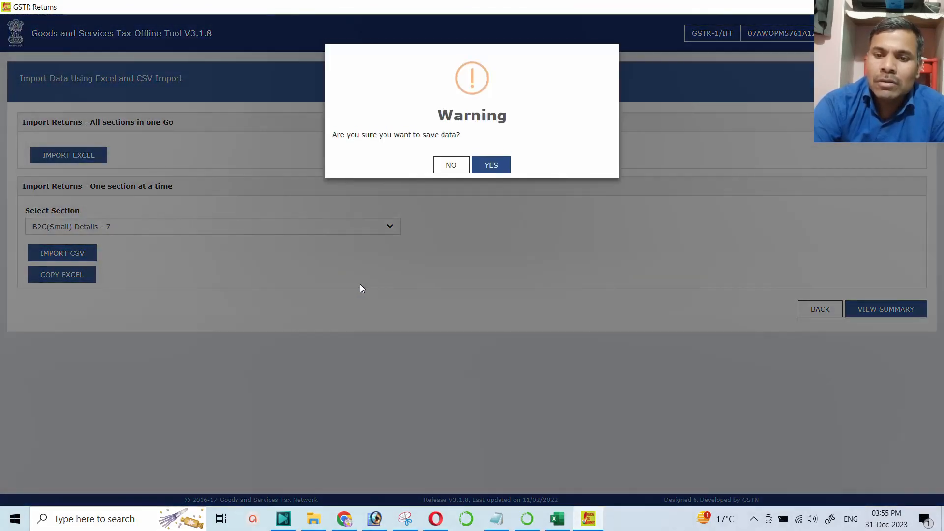
left_click(490, 166)
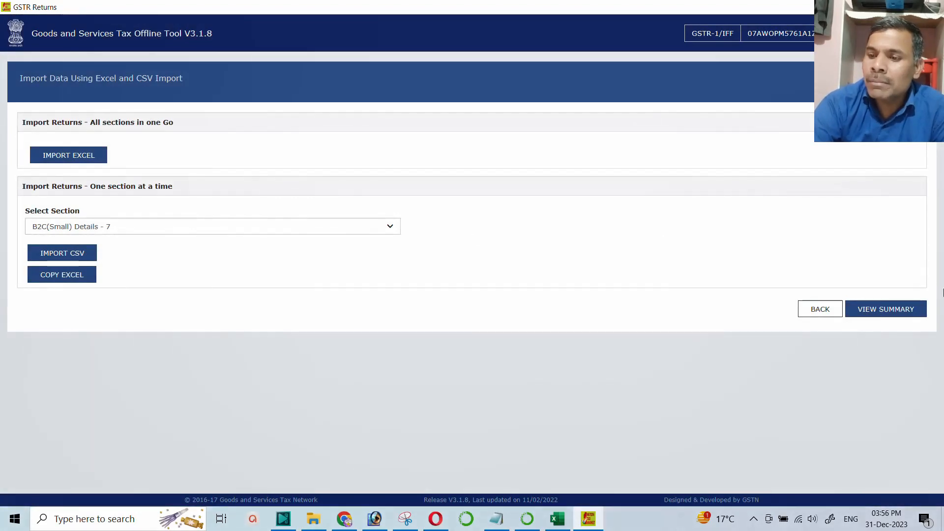
- Generate the return's JSON file from the summary, save it to the Desktop, and locate it there
left_click(880, 310)
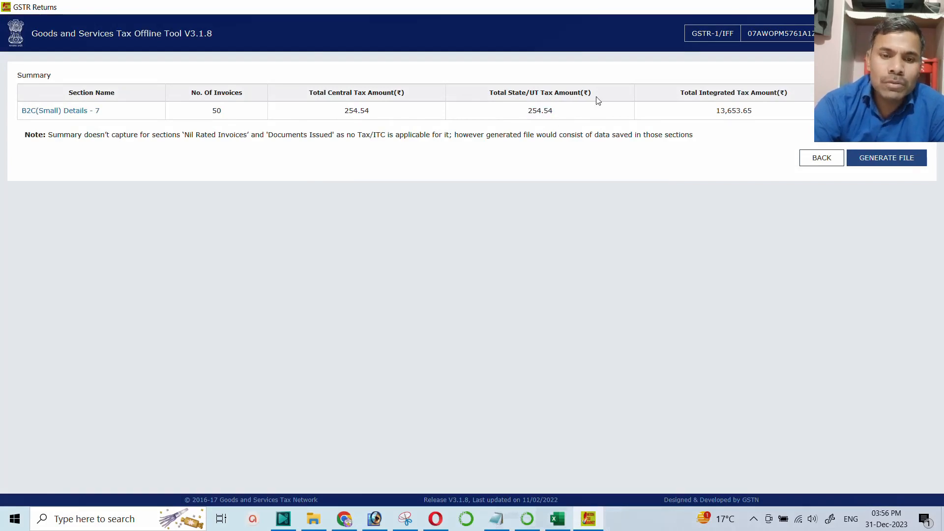
left_click(875, 167)
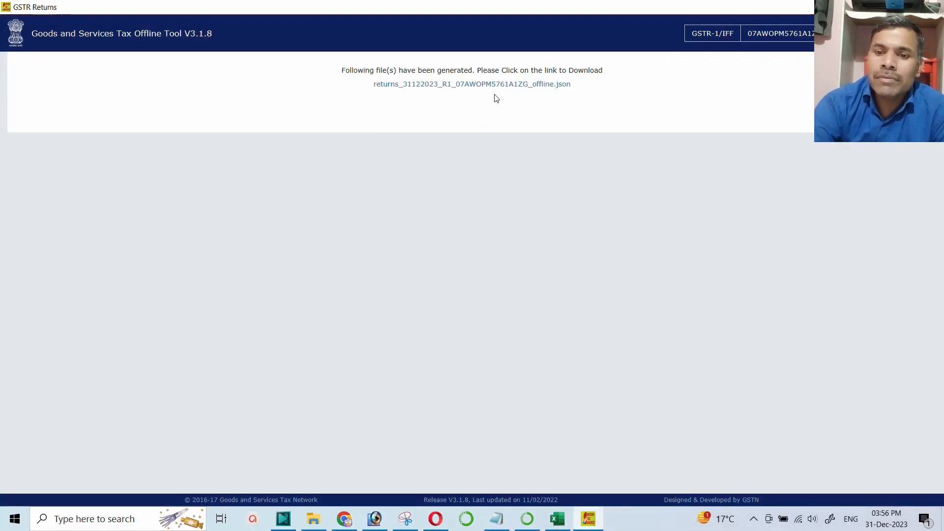
left_click(441, 84)
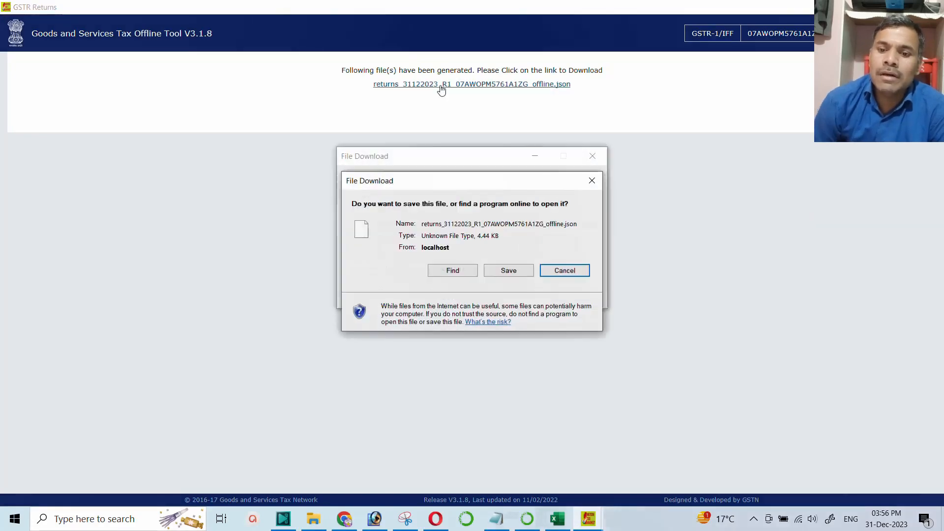
left_click(504, 272)
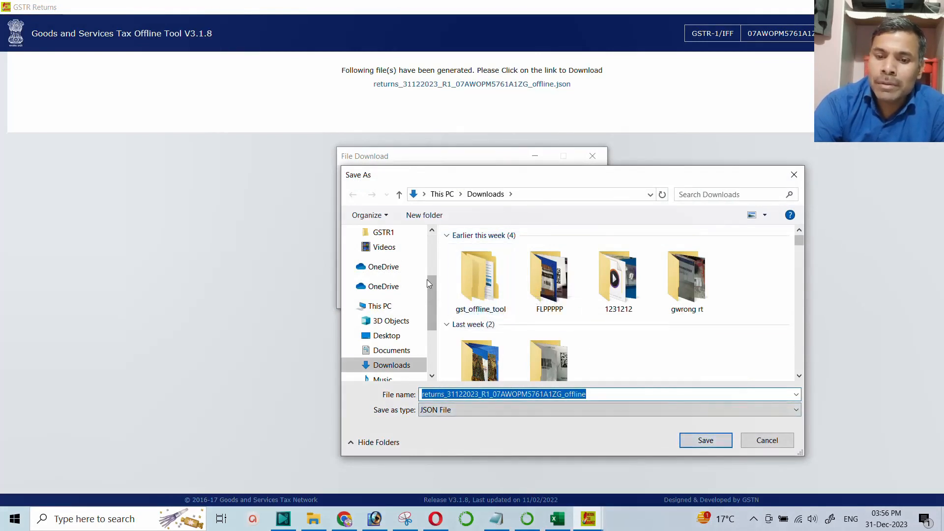
scroll(431, 317, "up", 5)
left_click(385, 255)
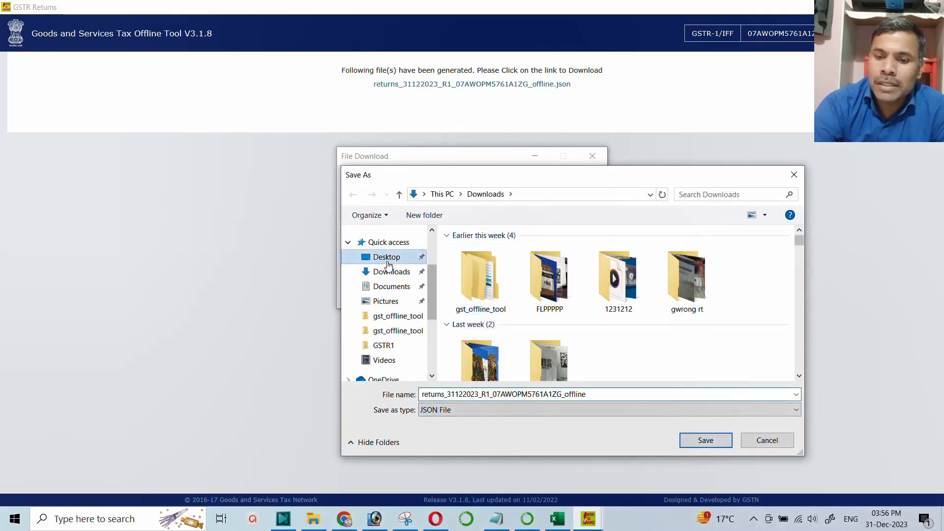
left_click(701, 440)
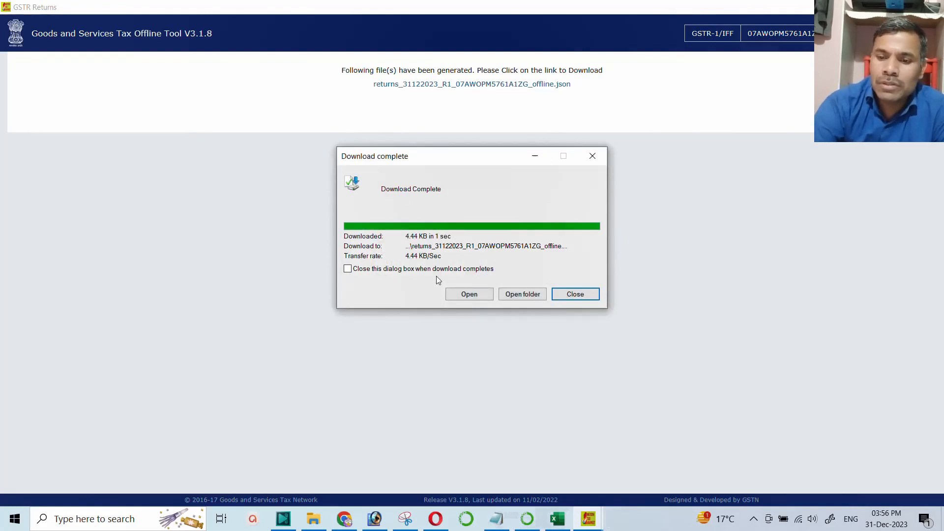
left_click(570, 295)
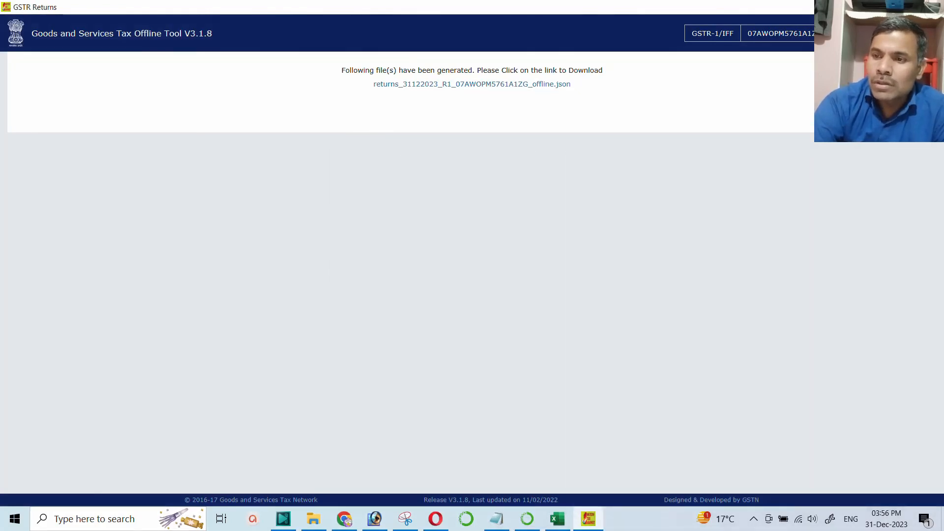
key("super+d")
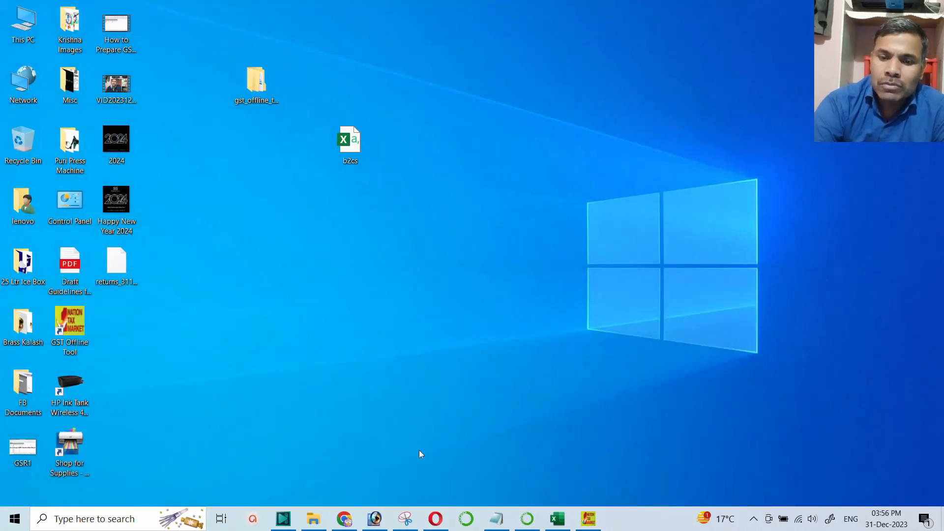
left_click(116, 266)
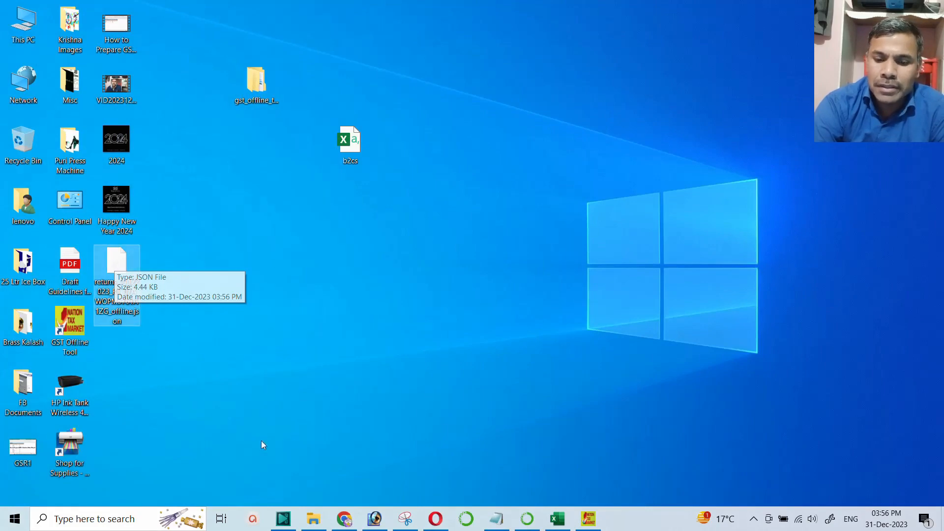
- Switch to Chrome, search the returns for December of Quarter 3, 2023-24, and open offline preparation for GSTR1
left_click(344, 518)
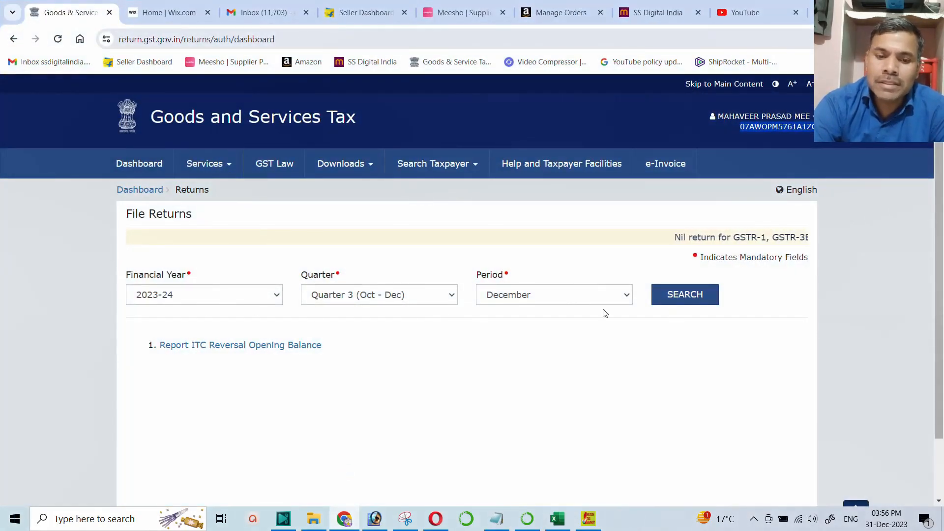
left_click(678, 299)
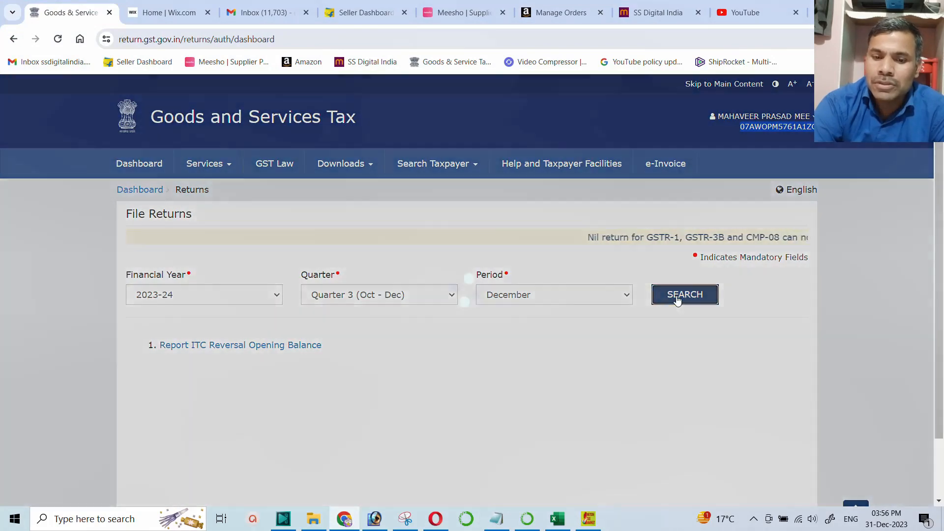
scroll(369, 295, "down", 2)
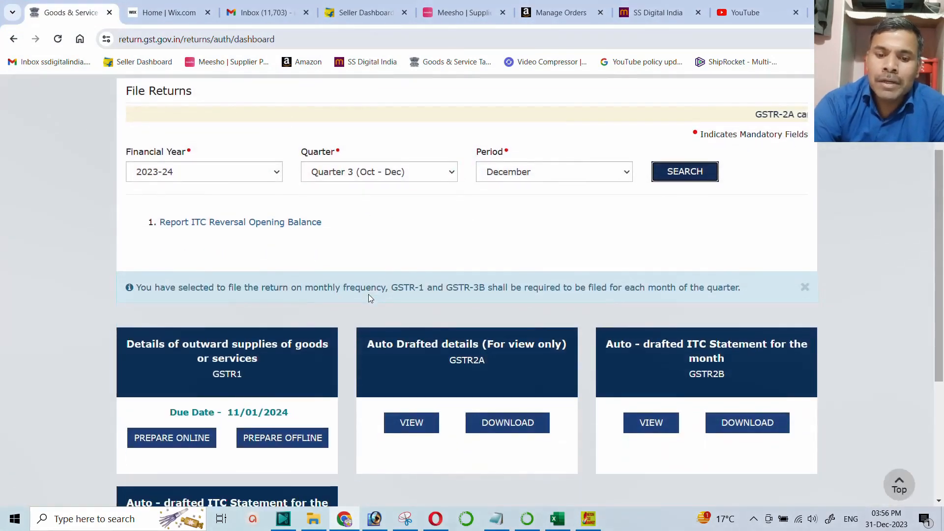
left_click(269, 442)
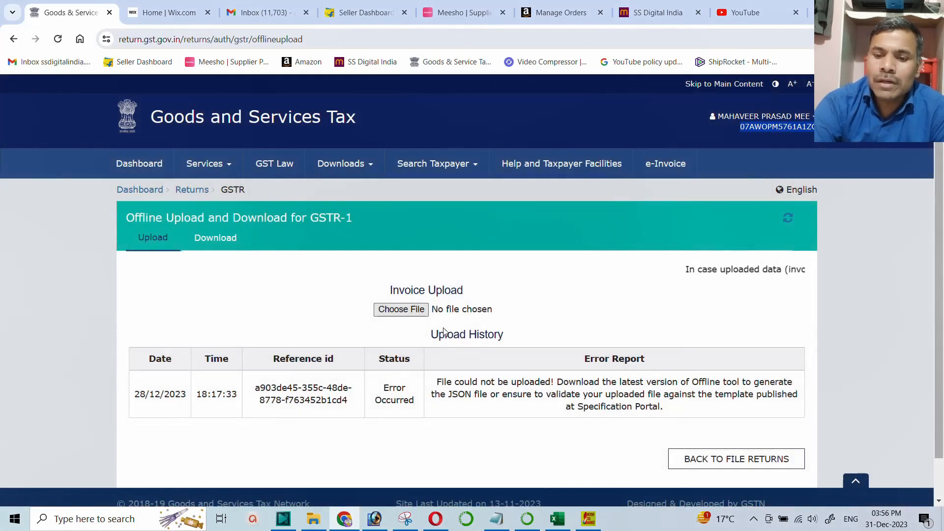
- Choose the generated returns JSON file from the Desktop for the GSTR-1 invoice upload
left_click(398, 313)
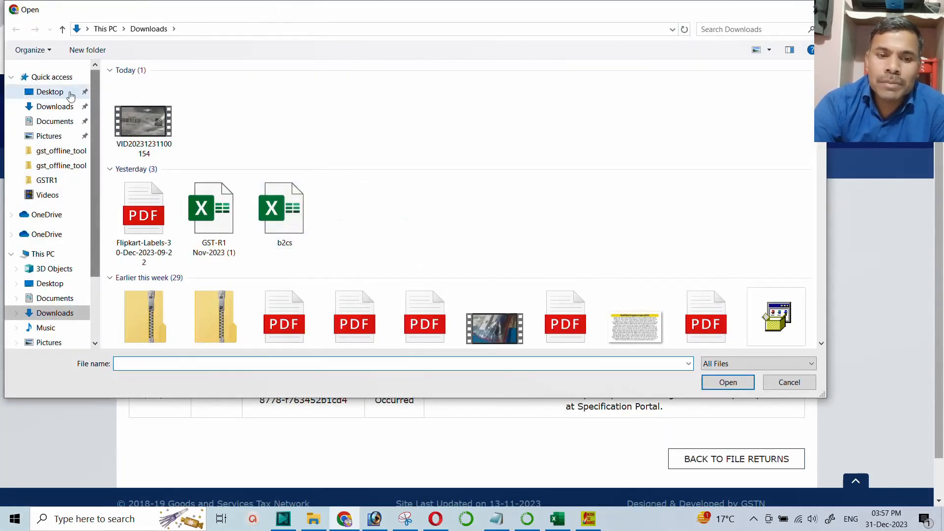
left_click(47, 92)
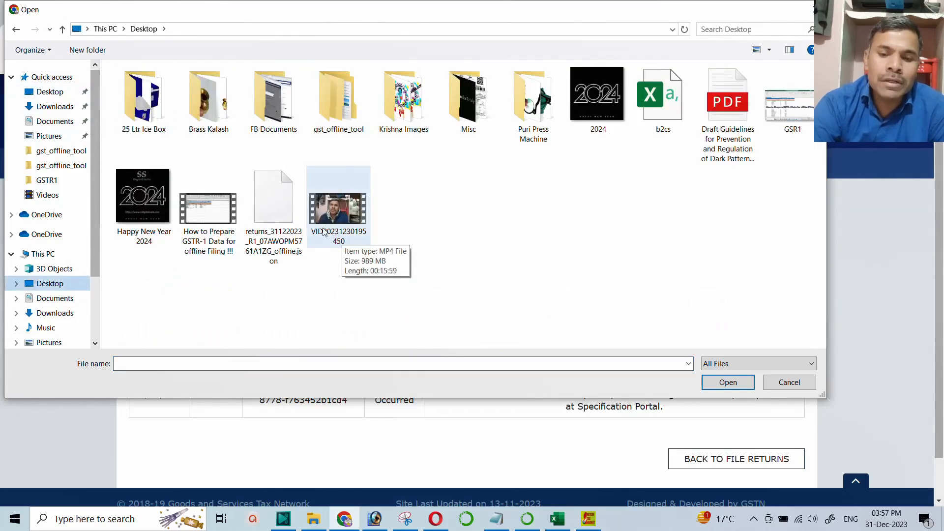
left_click(270, 202)
left_click(728, 388)
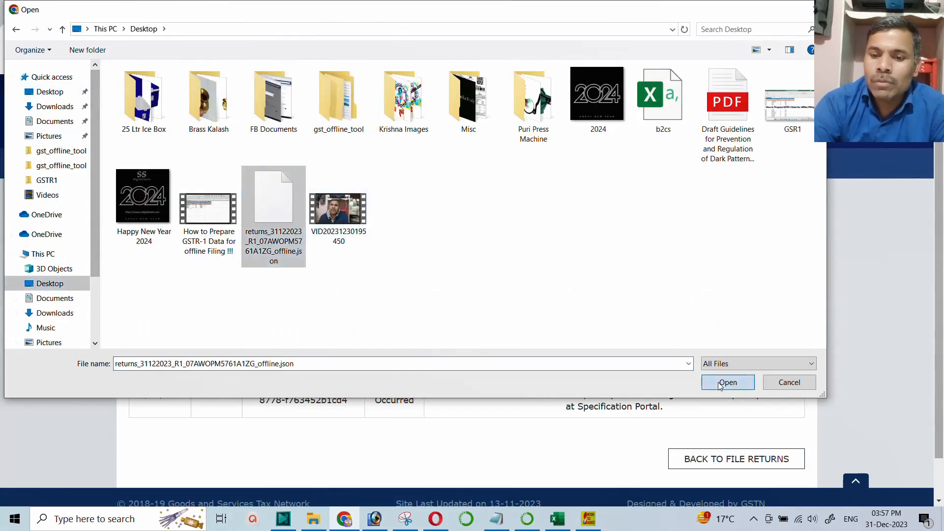